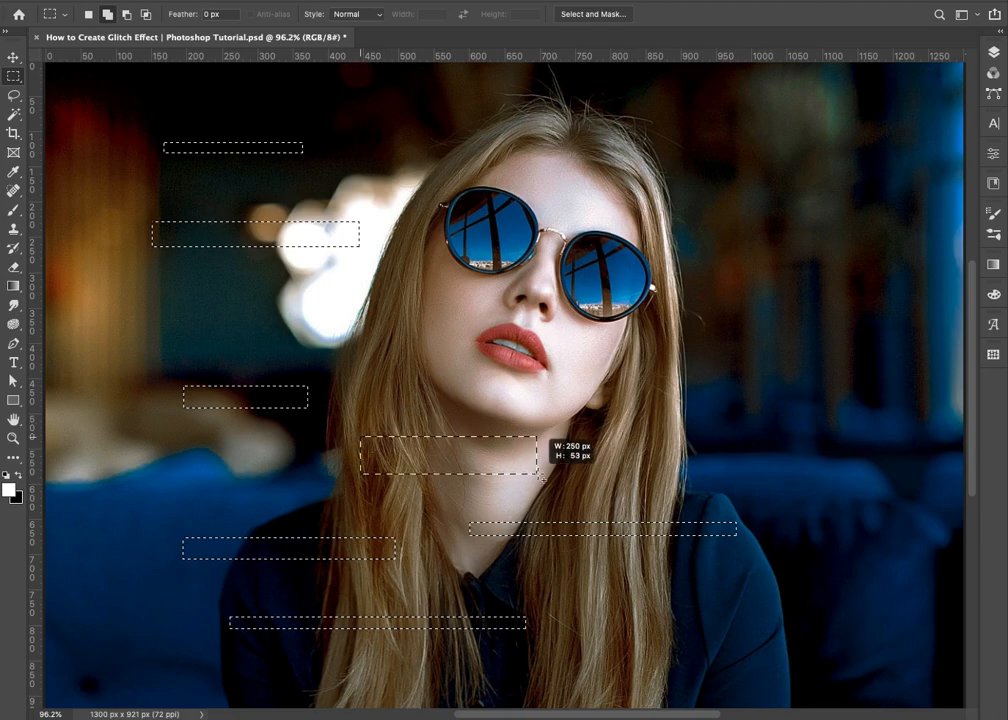
# Add fifteen more thin horizontal rectangular selections of varied lengths, scattered over the face, hair, clothing and background
pyautogui.moveTo(322, 310); pyautogui.dragTo(469, 331)
pyautogui.moveTo(397, 181); pyautogui.dragTo(578, 198)
pyautogui.moveTo(849, 286); pyautogui.dragTo(603, 309)
pyautogui.moveTo(580, 360); pyautogui.dragTo(670, 376)
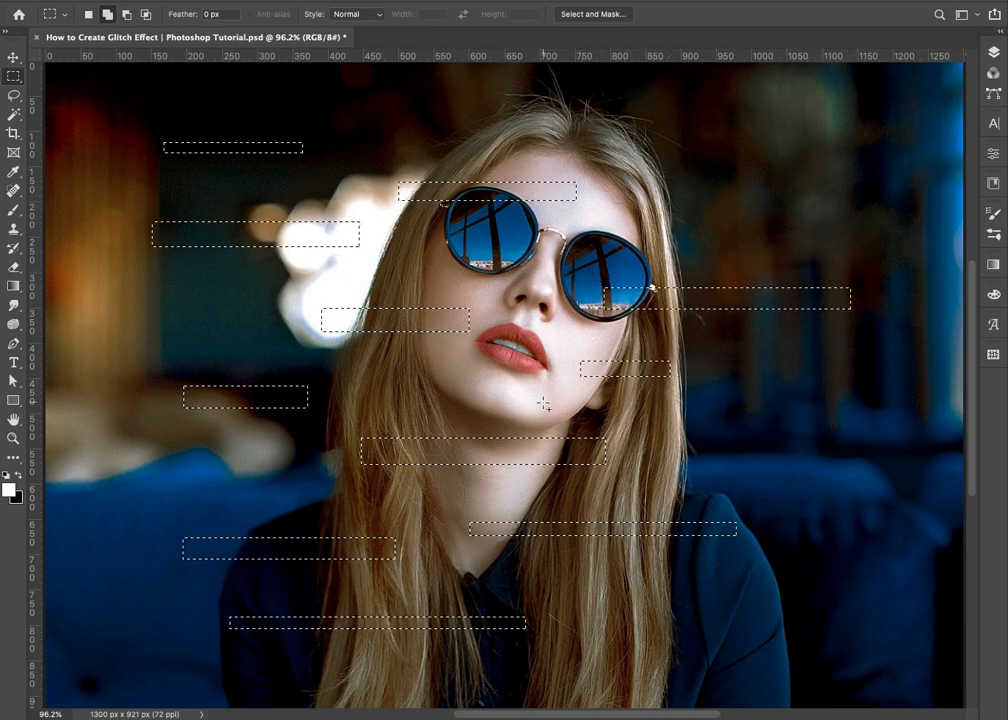
pyautogui.moveTo(447, 397); pyautogui.dragTo(555, 408)
pyautogui.moveTo(553, 127); pyautogui.dragTo(657, 147)
pyautogui.moveTo(709, 172)
pyautogui.mouseDown()
pyautogui.moveTo(833, 185)
pyautogui.moveTo(825, 200)
pyautogui.moveTo(832, 191)
pyautogui.mouseUp()
pyautogui.moveTo(748, 350); pyautogui.dragTo(826, 378)
pyautogui.moveTo(765, 539)
pyautogui.mouseDown()
pyautogui.moveTo(896, 590)
pyautogui.moveTo(933, 571)
pyautogui.mouseUp()
pyautogui.moveTo(741, 684); pyautogui.dragTo(869, 694)
pyautogui.moveTo(77, 457); pyautogui.dragTo(225, 481)
pyautogui.moveTo(186, 323); pyautogui.dragTo(248, 346)
pyautogui.moveTo(377, 107); pyautogui.dragTo(458, 131)
pyautogui.moveTo(84, 653); pyautogui.dragTo(158, 666)
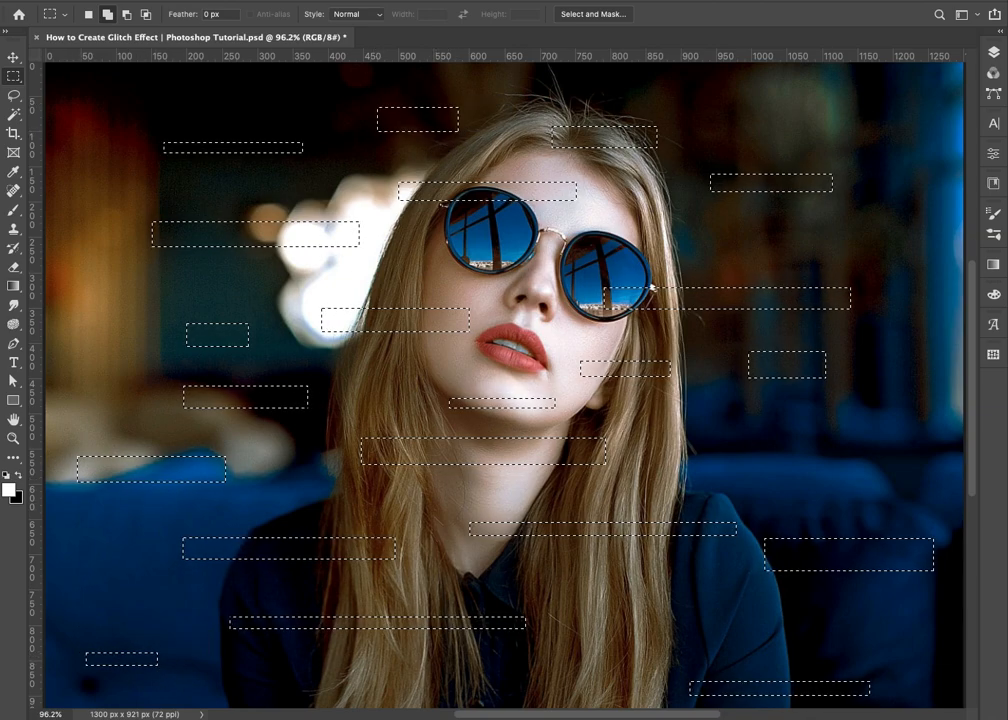
pyautogui.moveTo(752, 238); pyautogui.dragTo(933, 244)
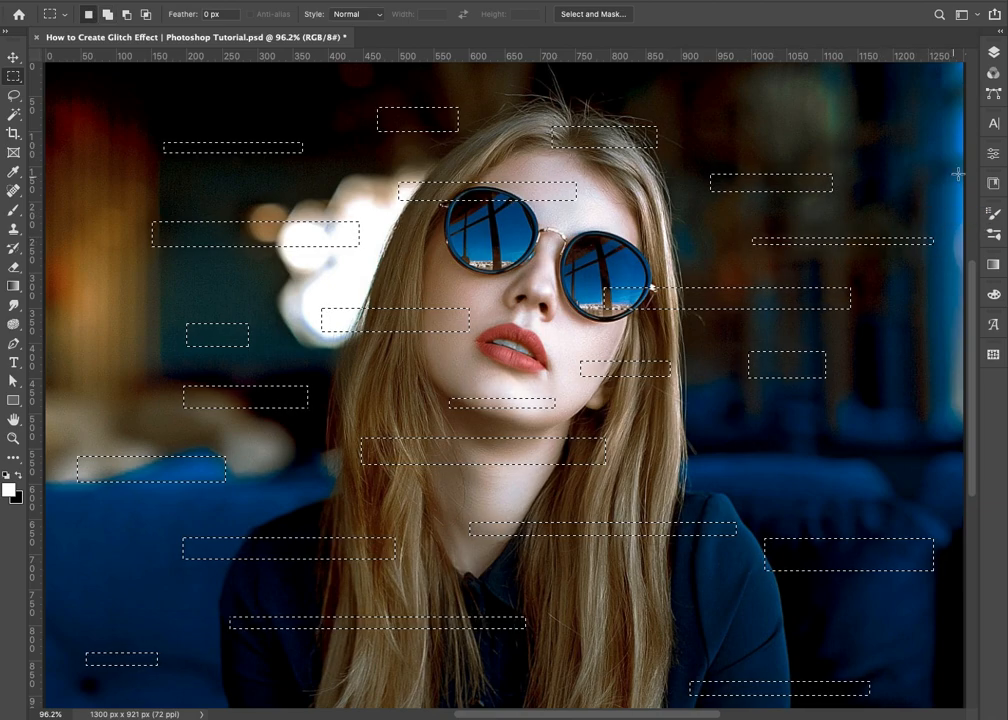
# Copy the selected strips onto a new layer and check them by briefly hiding the Background layer
pyautogui.click(993, 52)
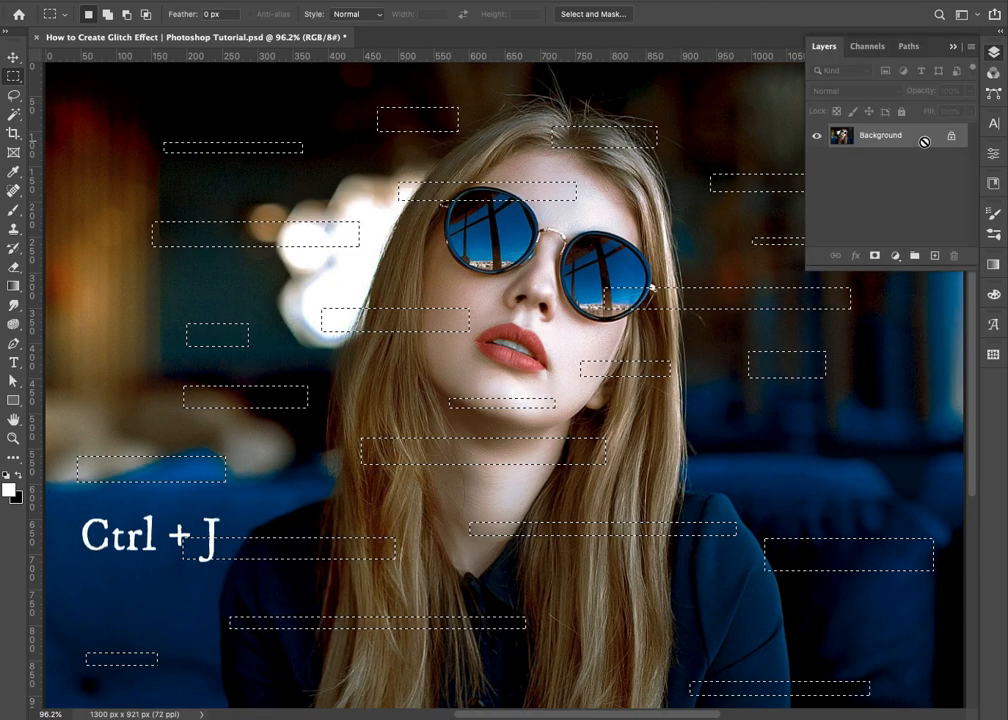
pyautogui.hotkey('ctrl', 'j')
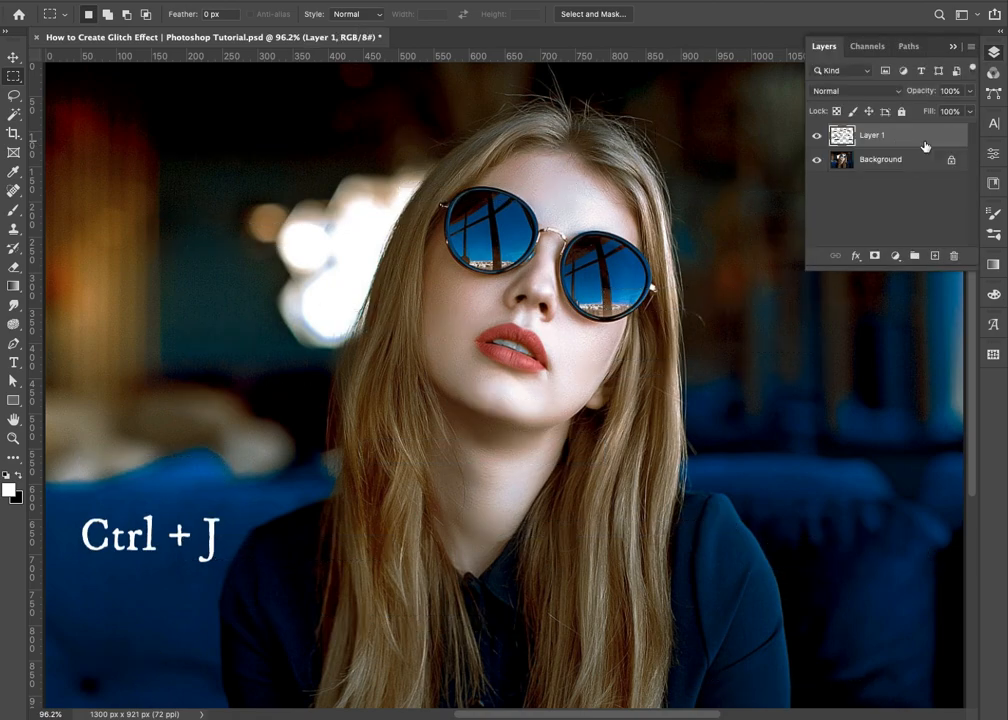
pyautogui.click(818, 160)
pyautogui.click(818, 160)
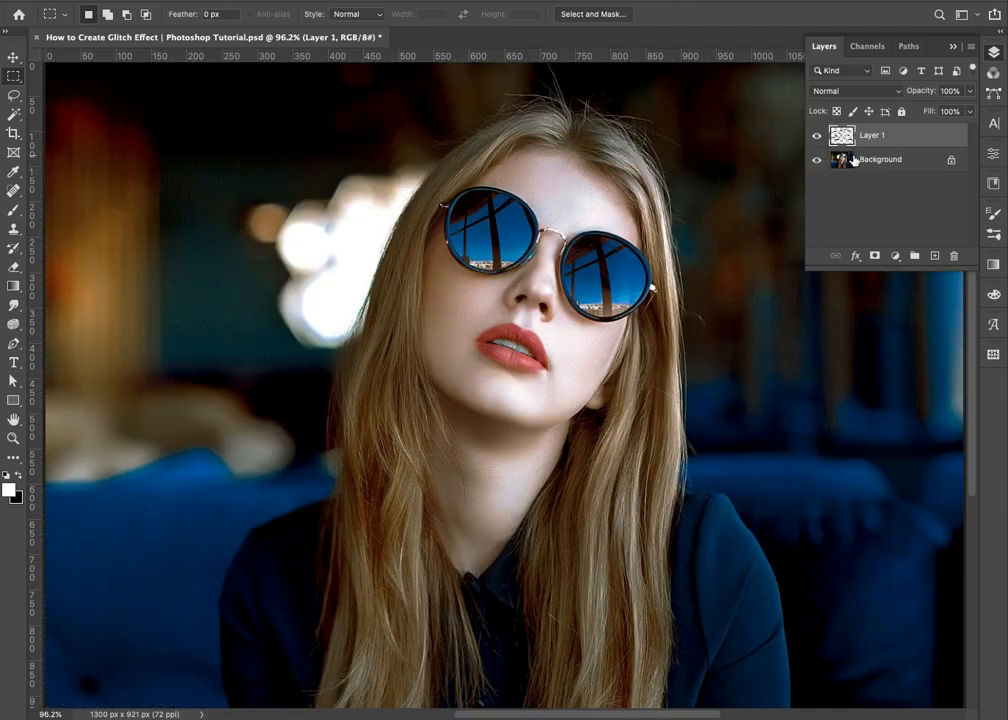
# Start the Wave distortion filter on Layer 1 with 5 generators and a minimum wavelength of 317
pyautogui.click(340, 2)
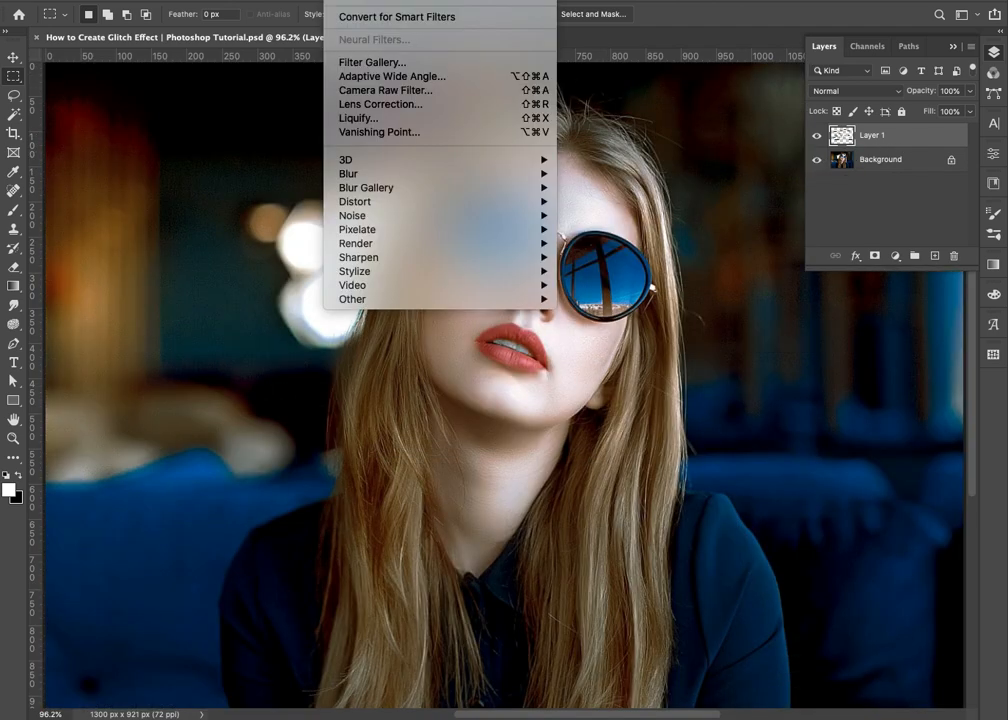
pyautogui.moveTo(430, 201)
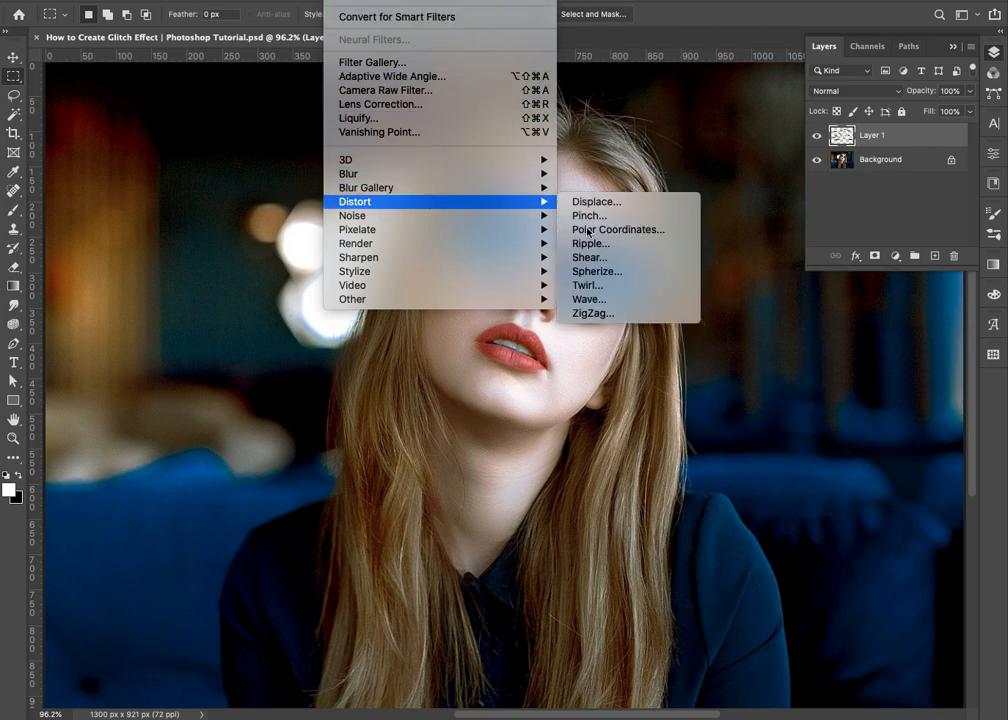
pyautogui.click(627, 300)
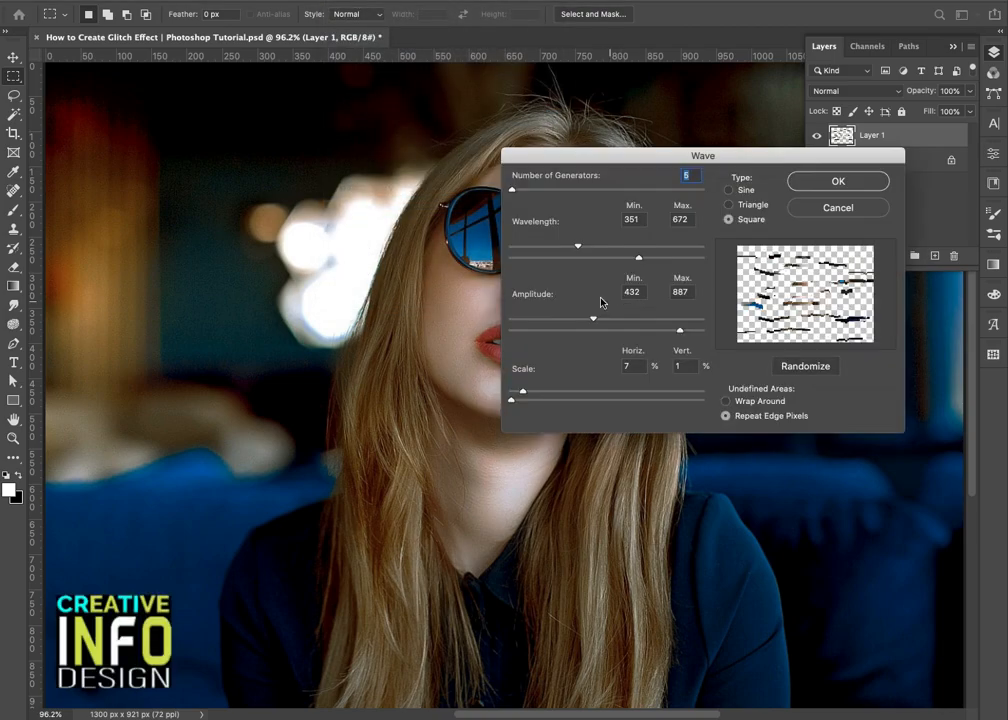
pyautogui.moveTo(580, 250); pyautogui.dragTo(573, 253)
pyautogui.moveTo(517, 195)
pyautogui.mouseDown()
pyautogui.moveTo(531, 194)
pyautogui.moveTo(514, 198)
pyautogui.mouseUp()
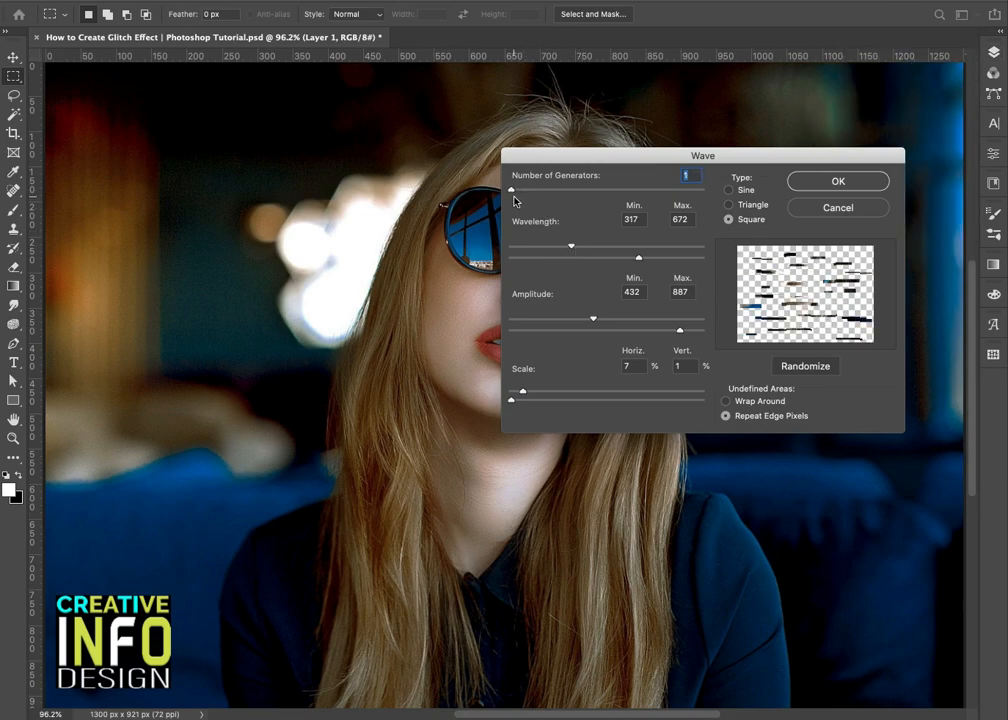
pyautogui.write('5')
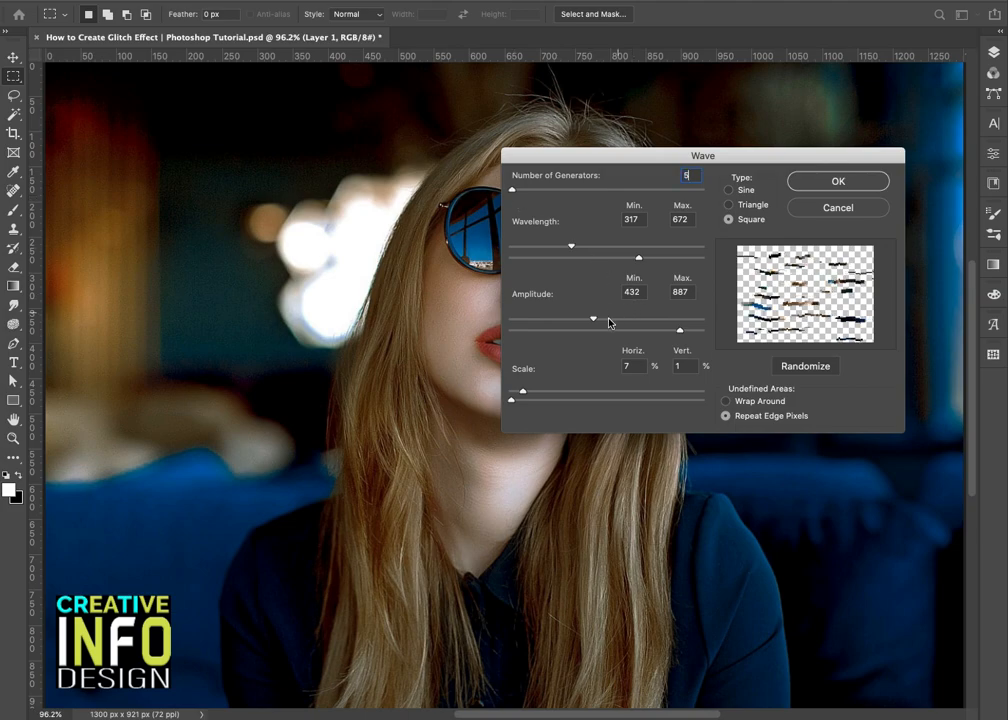
# Set the wave amplitude to 386 minimum and 841 maximum and the horizontal scale to 8%, then apply it with the Square type
pyautogui.moveTo(594, 321); pyautogui.dragTo(588, 322)
pyautogui.moveTo(679, 335); pyautogui.dragTo(671, 338)
pyautogui.moveTo(512, 399)
pyautogui.mouseDown()
pyautogui.moveTo(548, 405)
pyautogui.moveTo(514, 409)
pyautogui.moveTo(525, 400)
pyautogui.mouseUp()
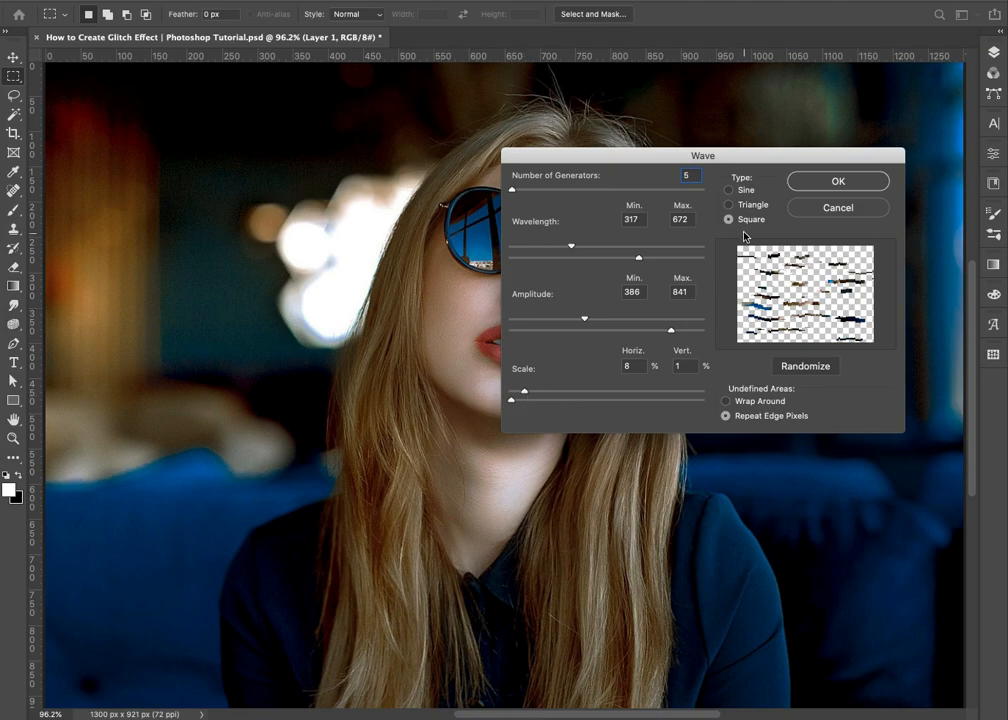
pyautogui.click(729, 204)
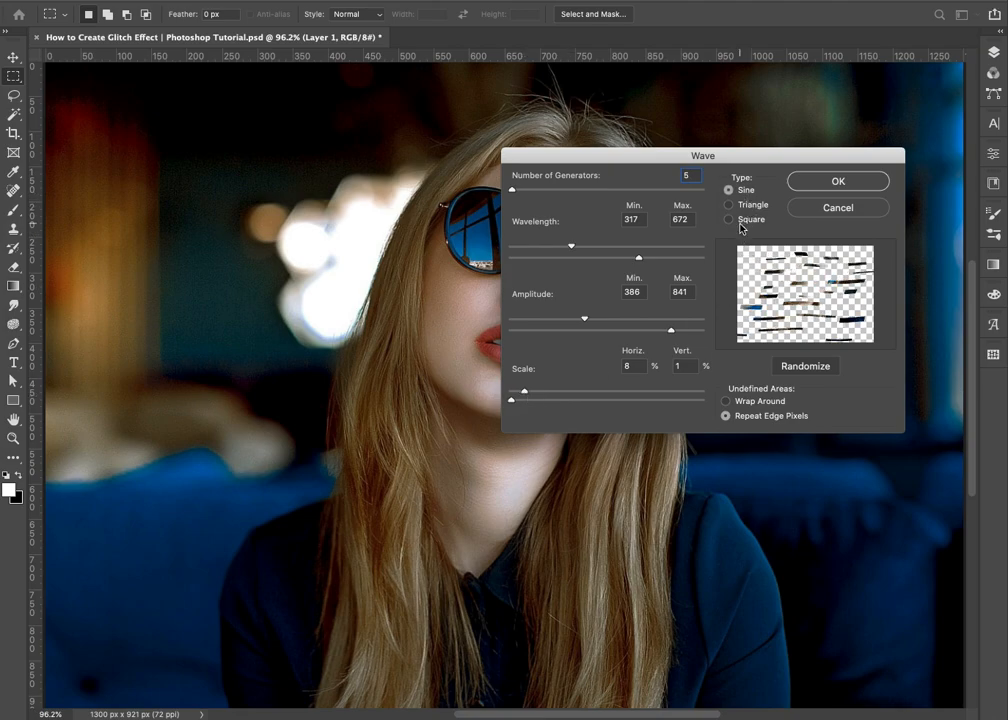
pyautogui.click(729, 219)
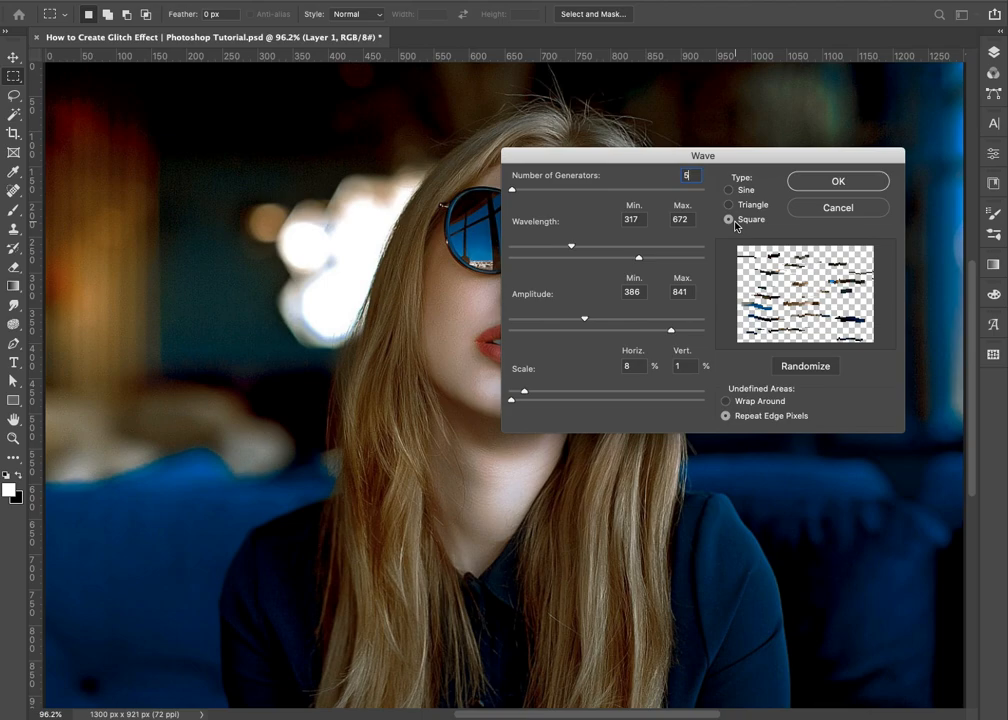
pyautogui.click(845, 182)
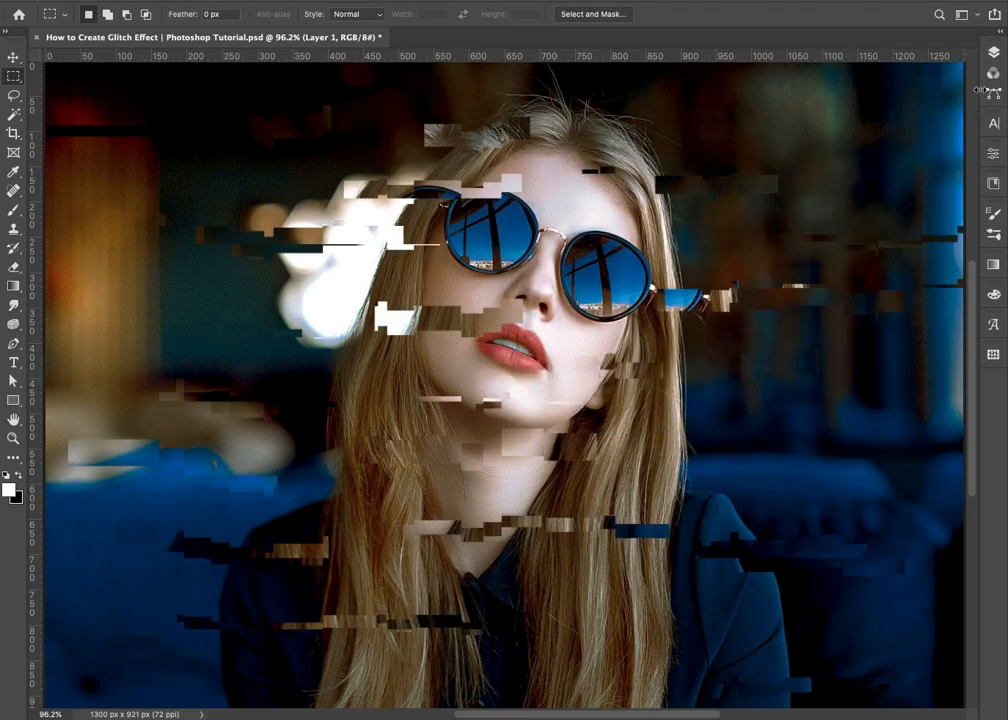
# Duplicate the distorted strip layer and limit the copy's blending to the red channel
pyautogui.click(993, 52)
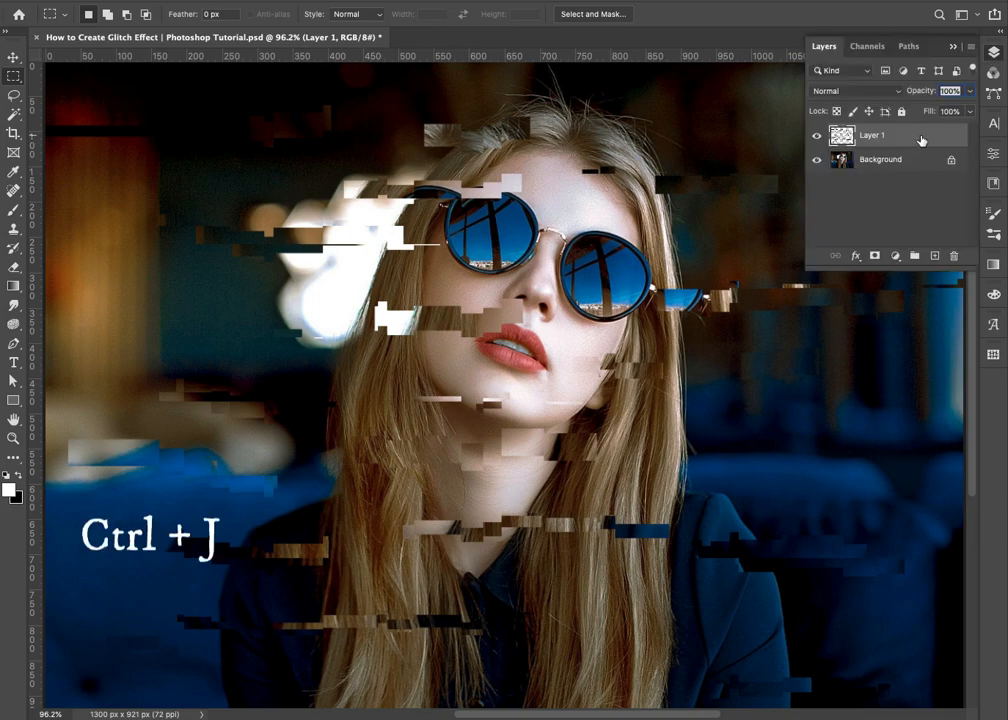
pyautogui.press('v')
pyautogui.hotkey('ctrl', 'j')
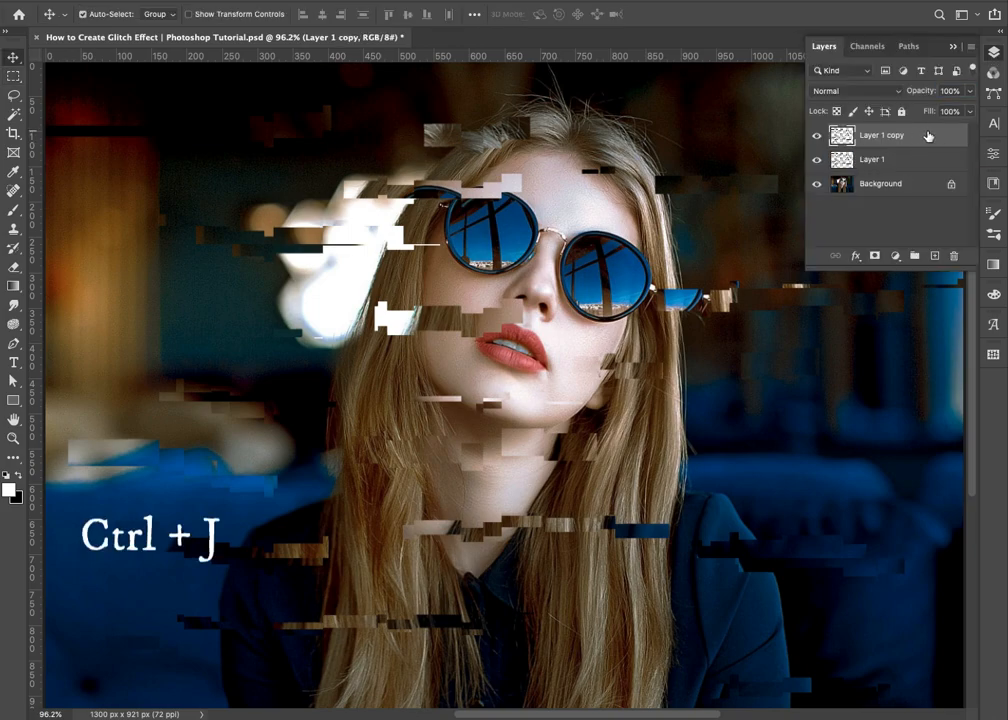
pyautogui.doubleClick(928, 135)
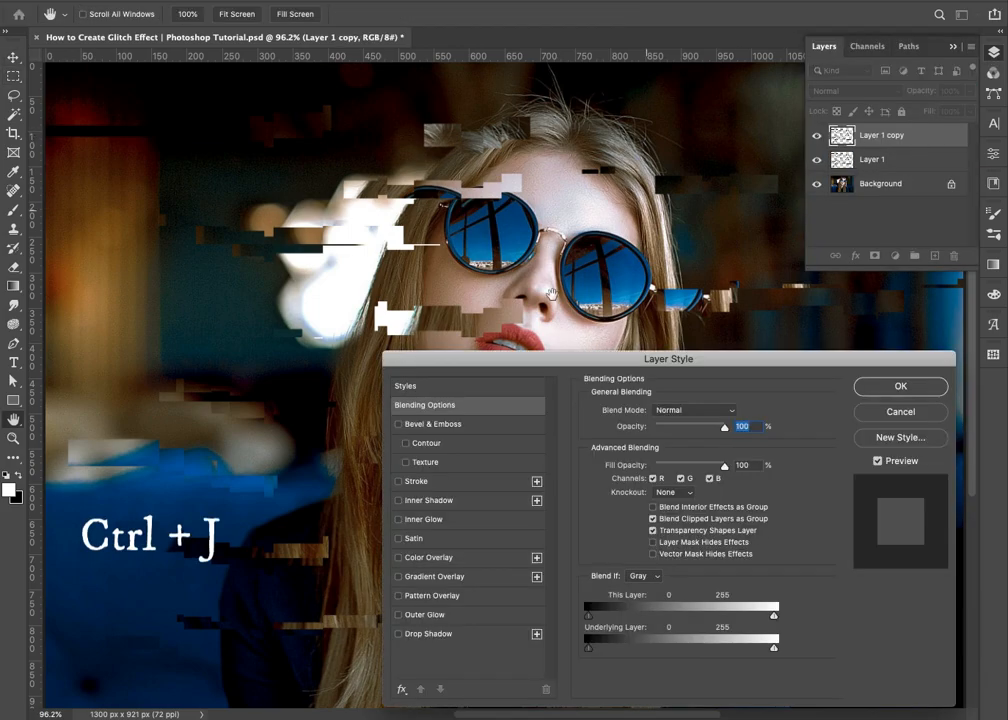
pyautogui.click(709, 479)
pyautogui.click(682, 480)
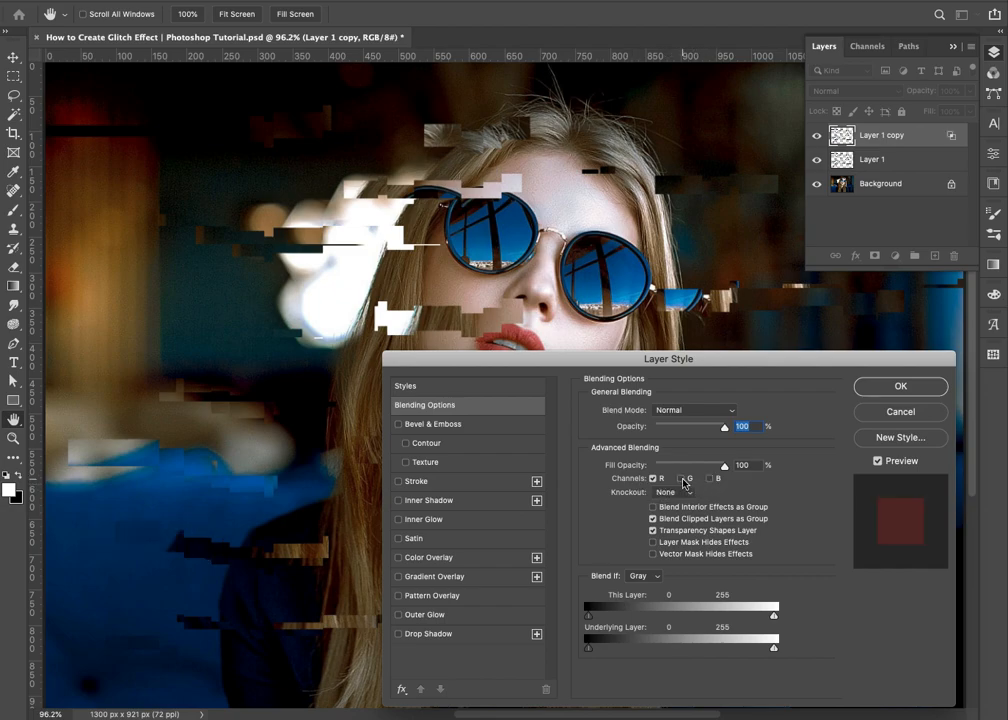
pyautogui.press('Return')
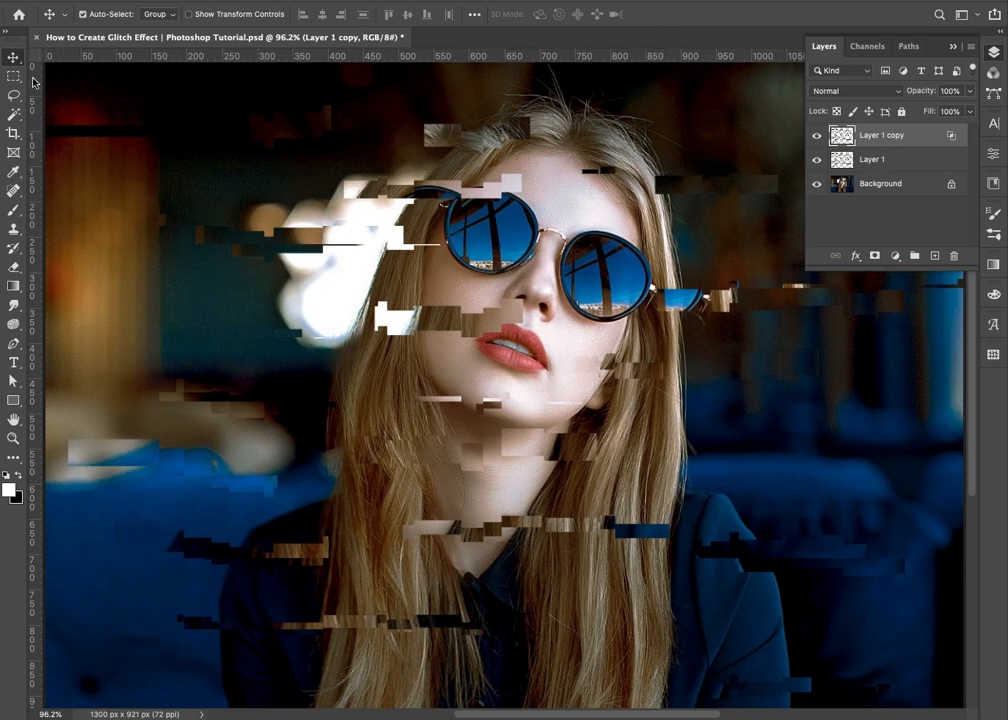
# Use Free Transform to shift the red-channel copy about 19 px to the left
pyautogui.press('F7')
pyautogui.hotkey('ctrl', 't')
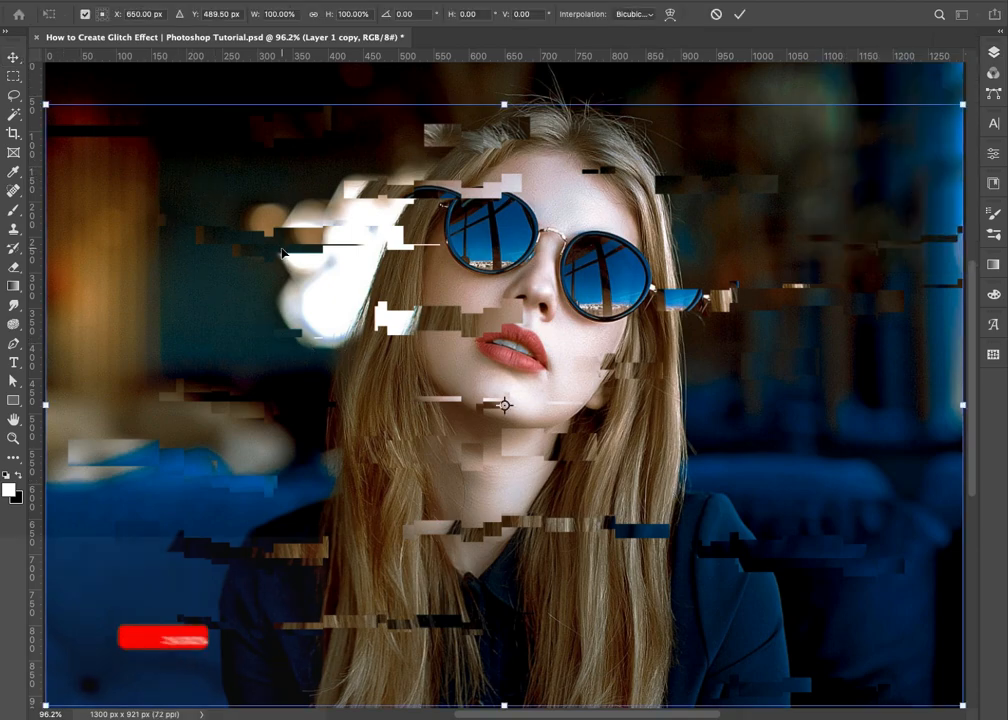
pyautogui.moveTo(334, 270); pyautogui.dragTo(346, 271)
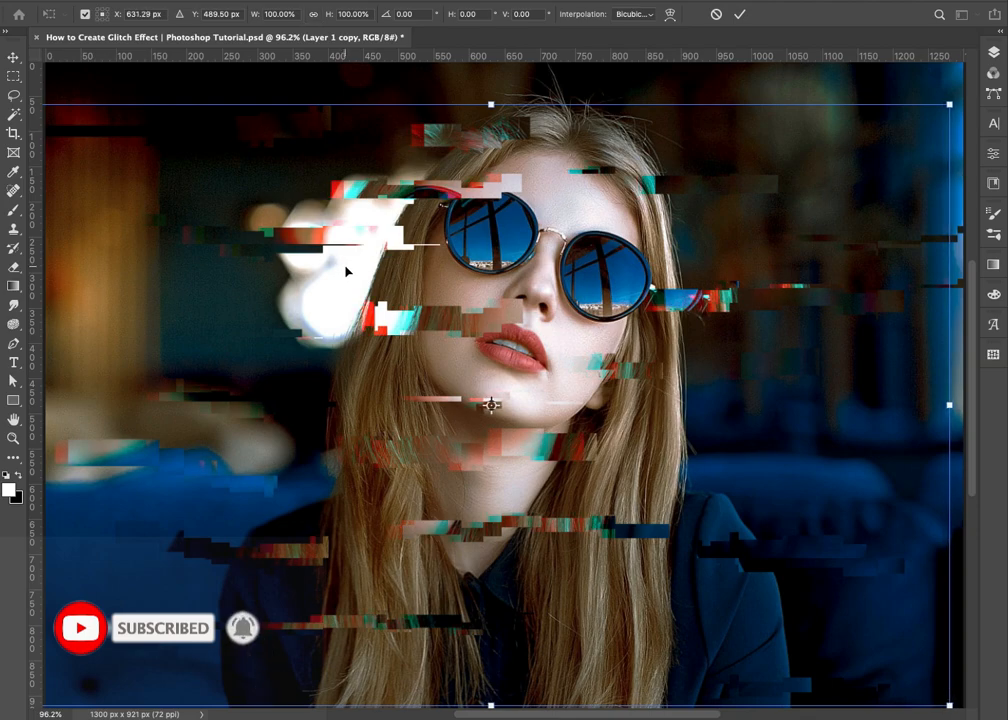
pyautogui.press('Return')
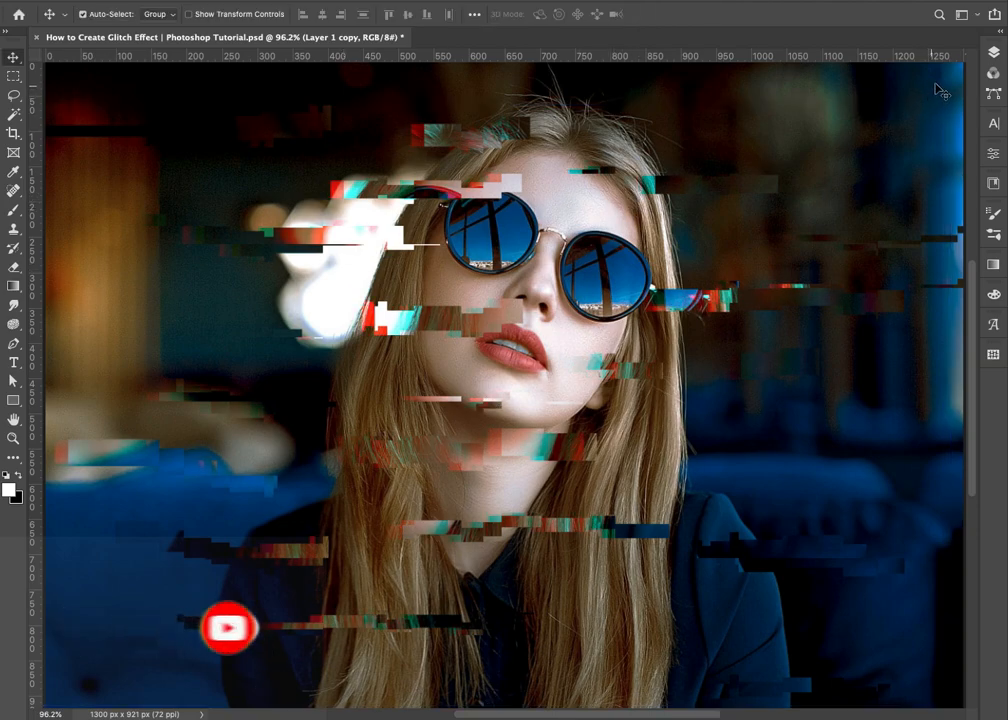
# Duplicate the red-channel layer and limit the new copy's blending to the green and blue channels
pyautogui.click(993, 54)
pyautogui.moveTo(933, 139); pyautogui.dragTo(935, 256)
pyautogui.doubleClick(937, 137)
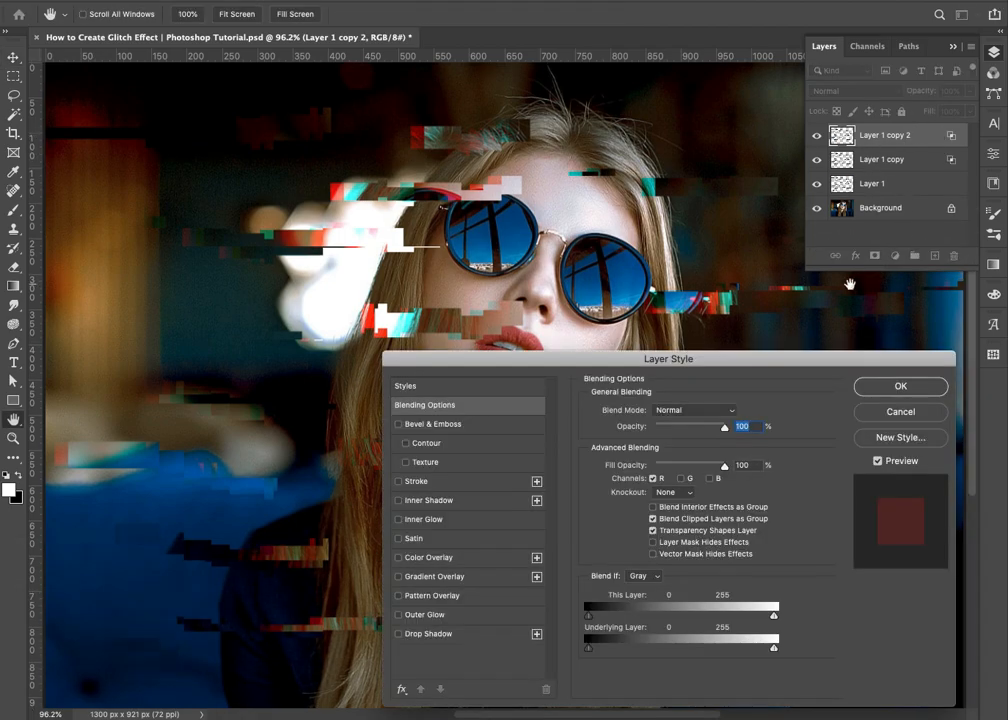
pyautogui.click(689, 479)
pyautogui.click(710, 478)
pyautogui.click(653, 478)
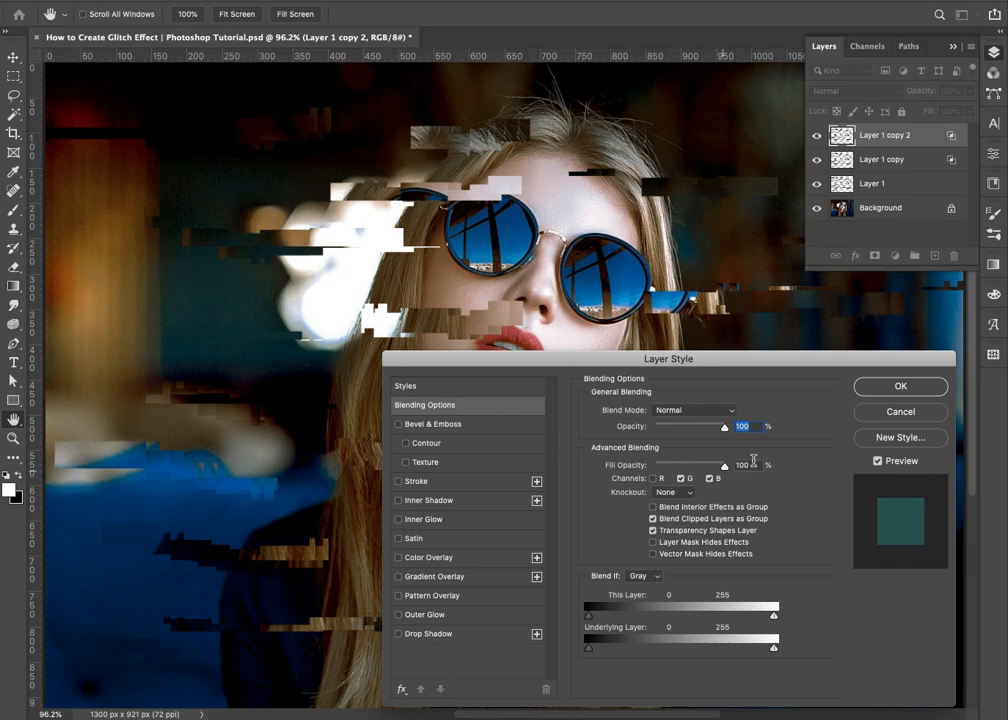
pyautogui.click(899, 387)
# Use Free Transform to shift the green-and-blue copy about 30 px to the right
pyautogui.press('Tab')
pyautogui.hotkey('ctrl', 't')
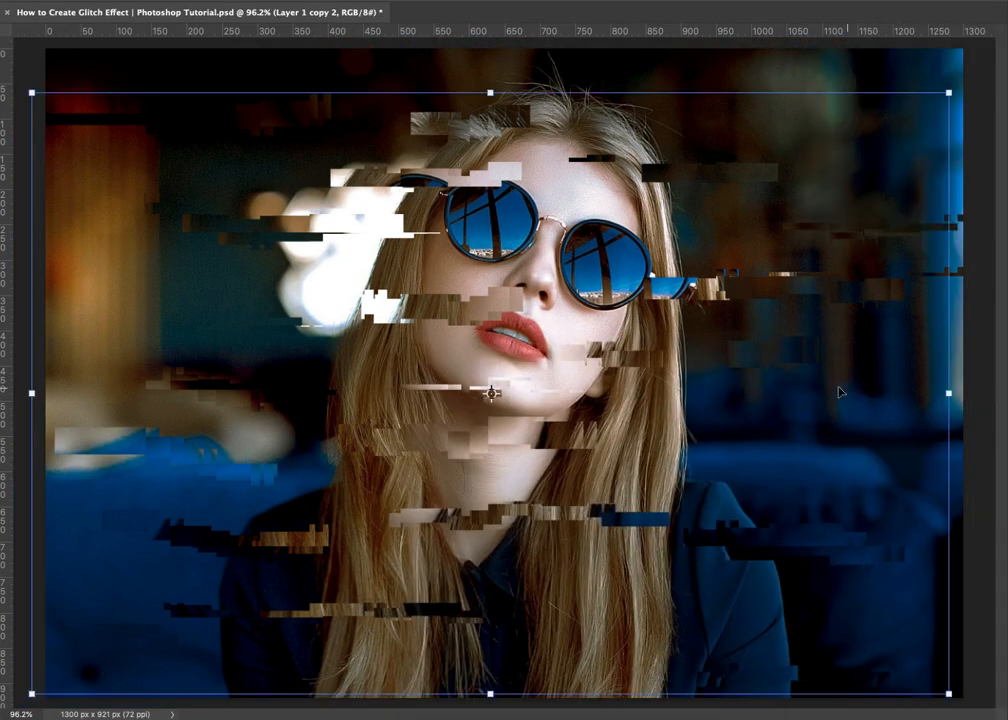
pyautogui.moveTo(710, 374); pyautogui.dragTo(731, 372)
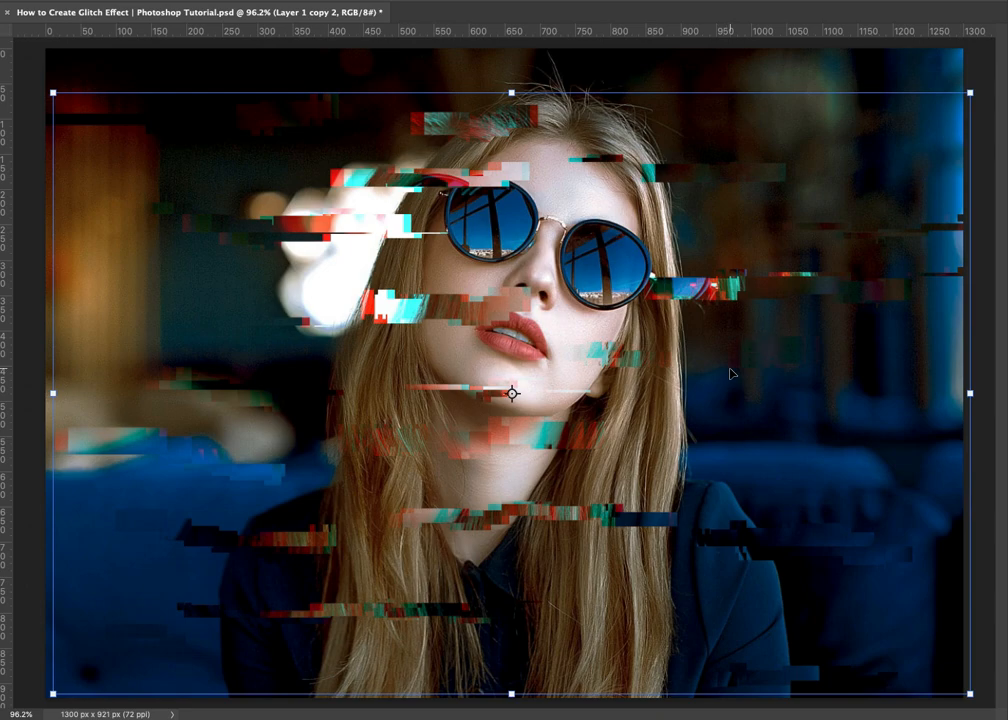
pyautogui.press('Return')
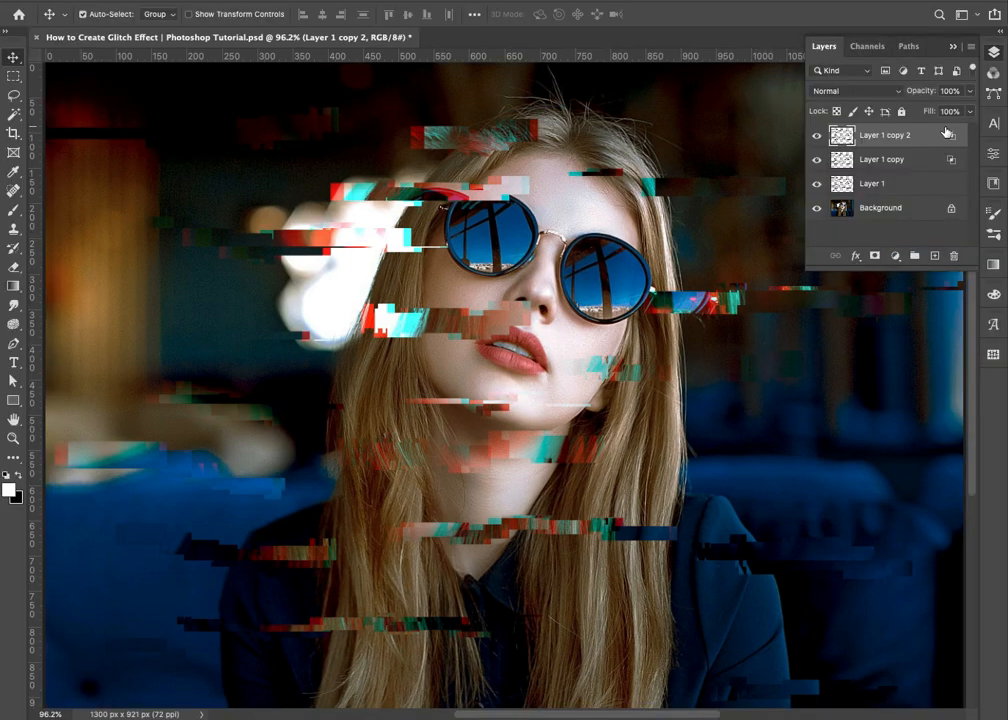
# Group the three strip layers and add a layer mask to the group, with the Brush tool ready
pyautogui.keyDown('shift'); pyautogui.click(912, 185); pyautogui.keyUp('shift')
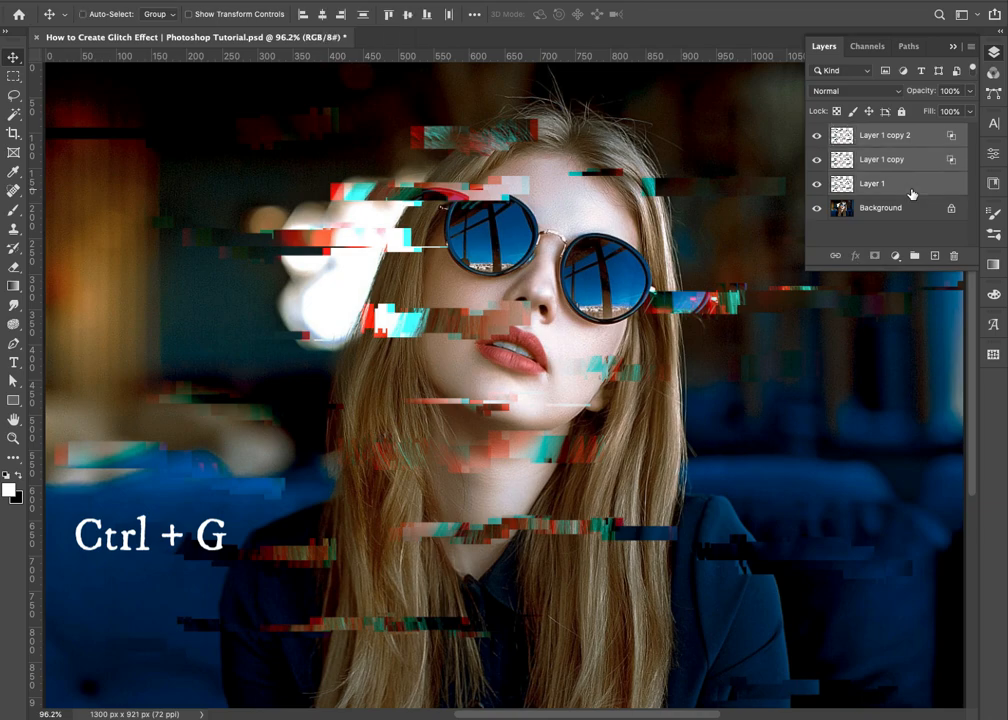
pyautogui.hotkey('ctrl', 'g')
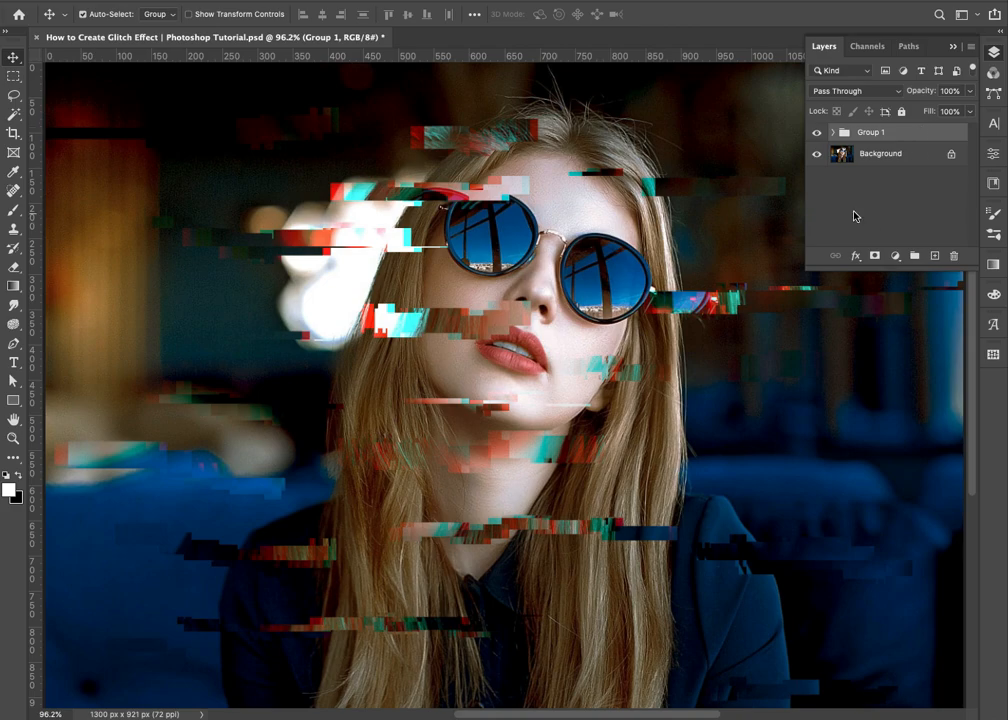
pyautogui.press('b')
pyautogui.press('F7')
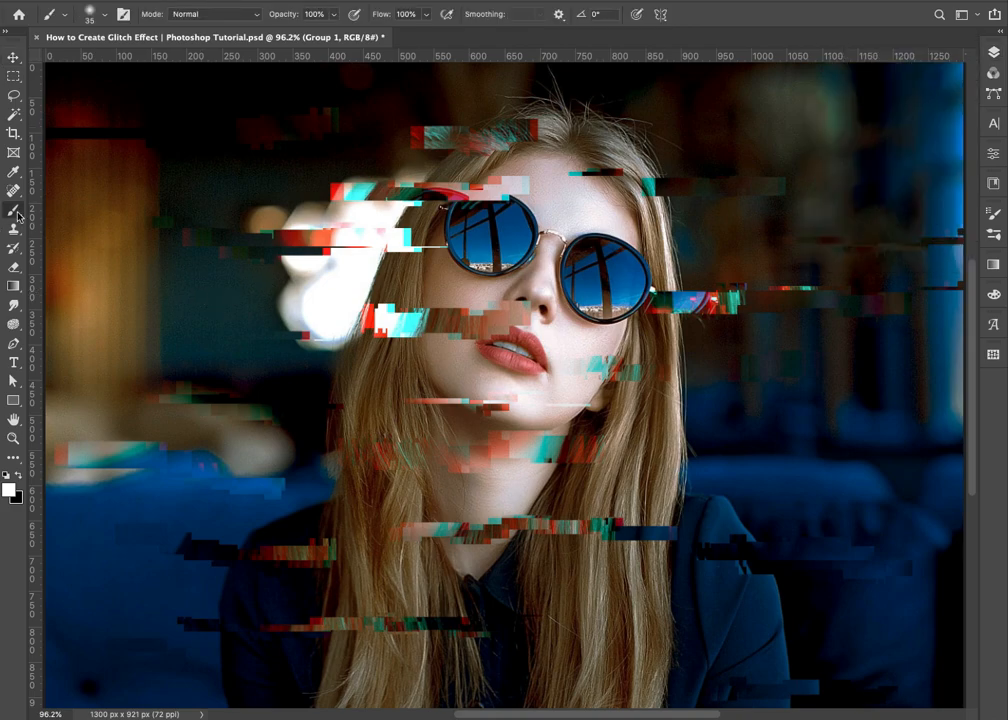
pyautogui.click(991, 55)
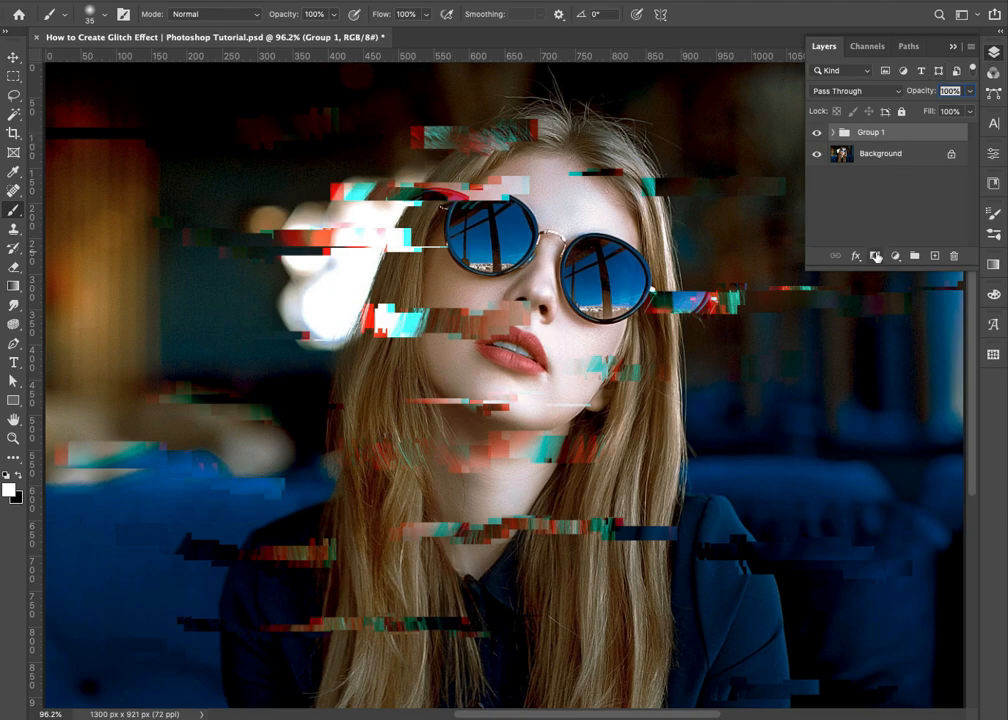
pyautogui.click(876, 257)
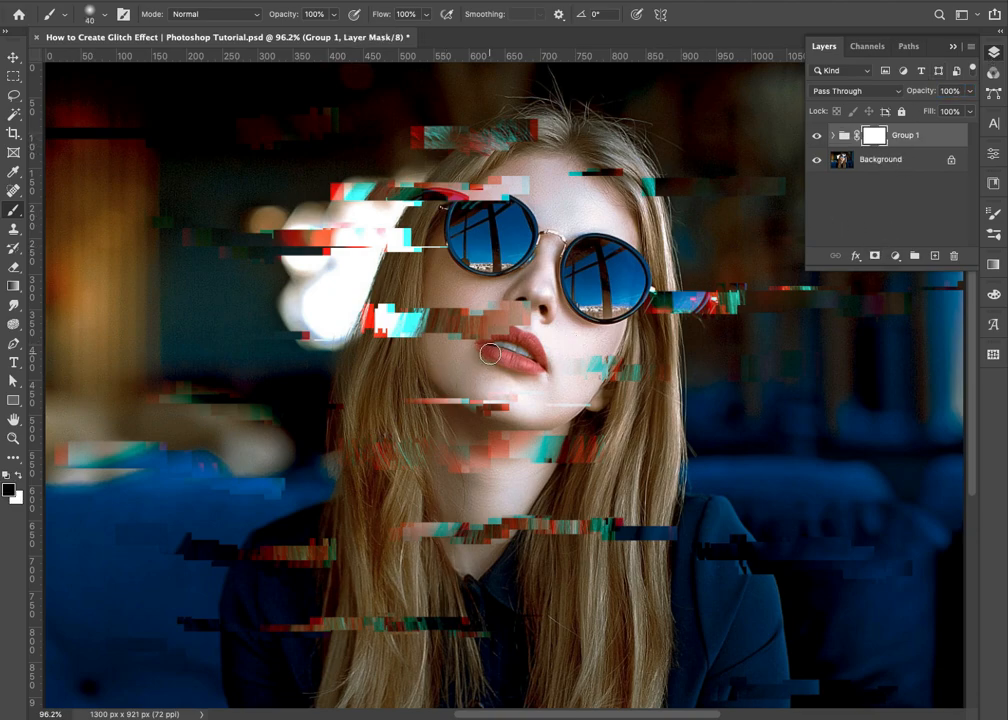
# Paint black on the group mask with a 60 px brush to clear glitch strips from the lips, cheek, chin, neck and collar
pyautogui.press(']')
pyautogui.moveTo(503, 351)
pyautogui.mouseDown()
pyautogui.moveTo(527, 293)
pyautogui.moveTo(495, 355)
pyautogui.moveTo(501, 321)
pyautogui.mouseUp()
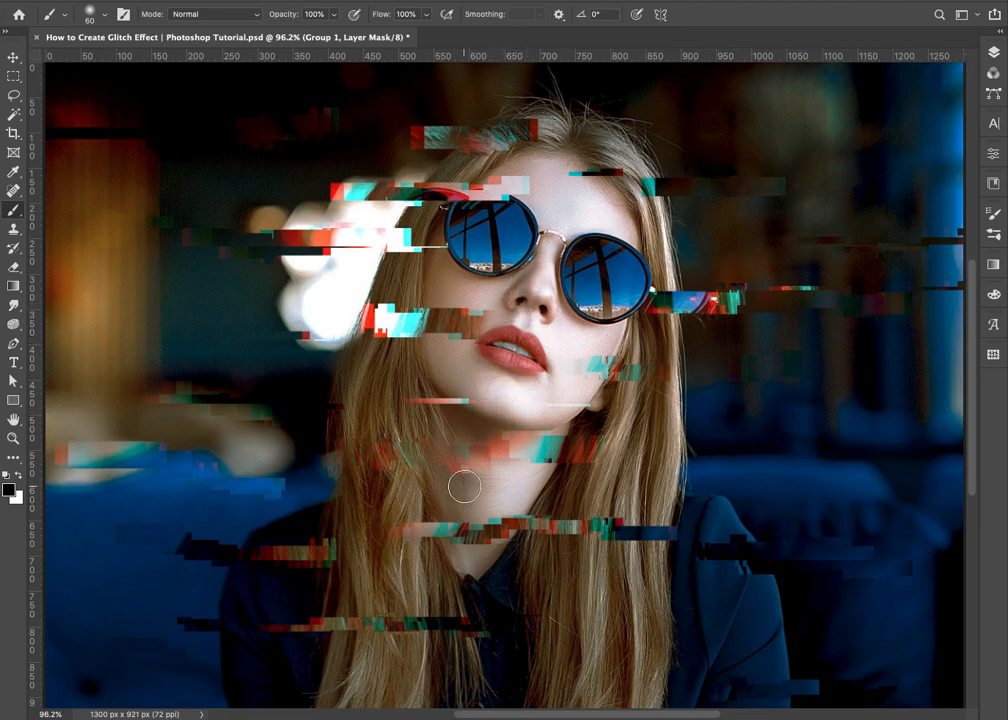
pyautogui.click(496, 445)
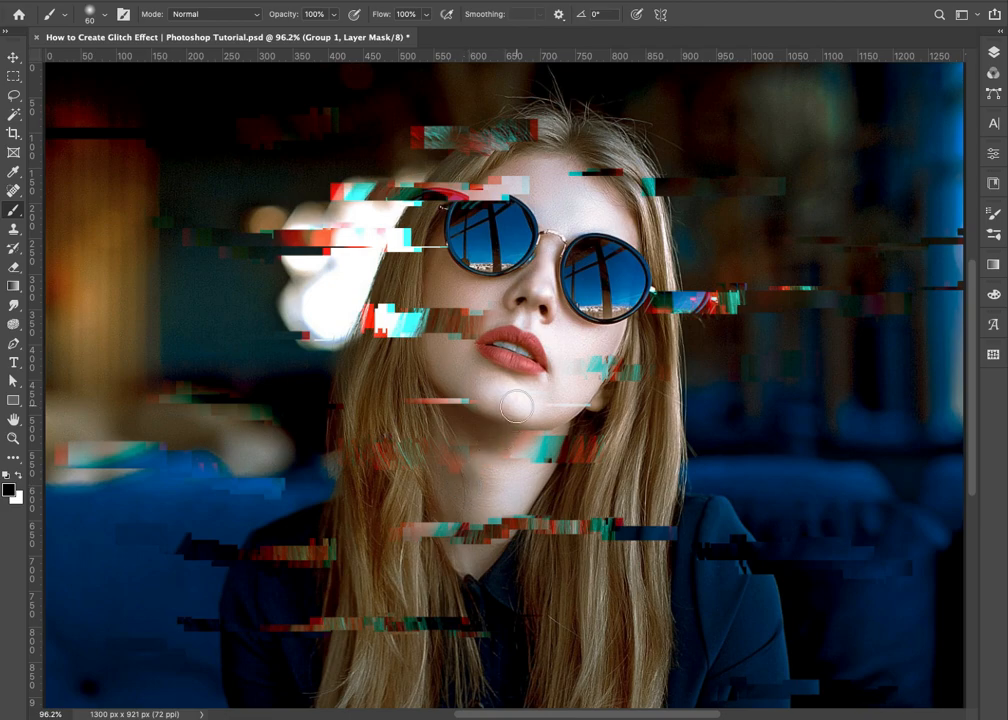
pyautogui.click(473, 539)
pyautogui.click(593, 362)
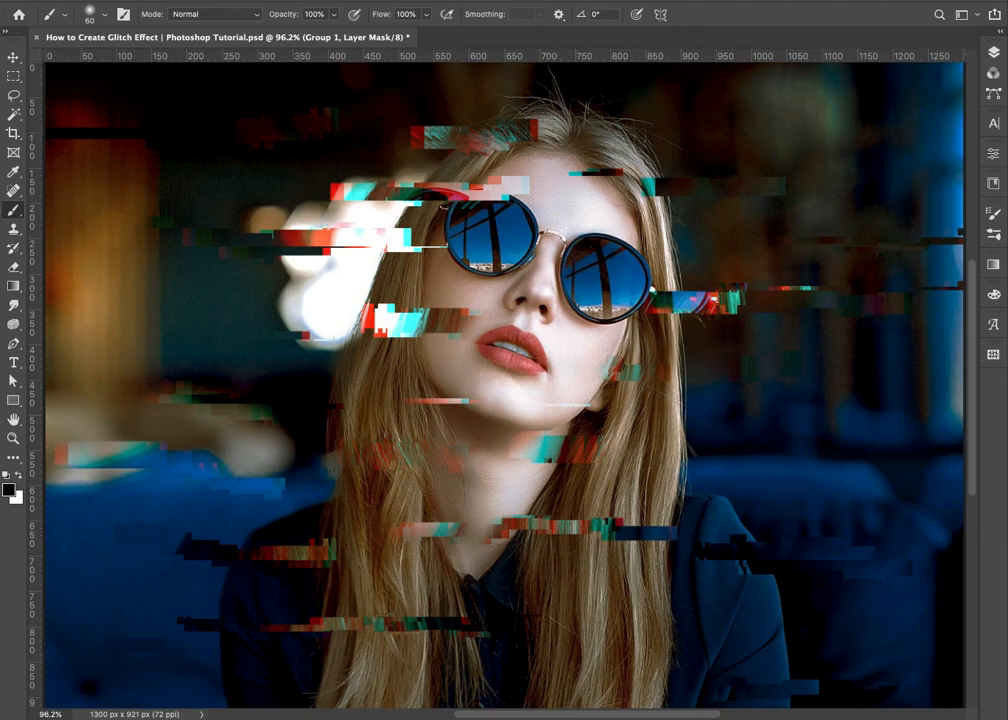
# Duplicate the Background layer and limit the copy's blending to the red channel
pyautogui.click(996, 53)
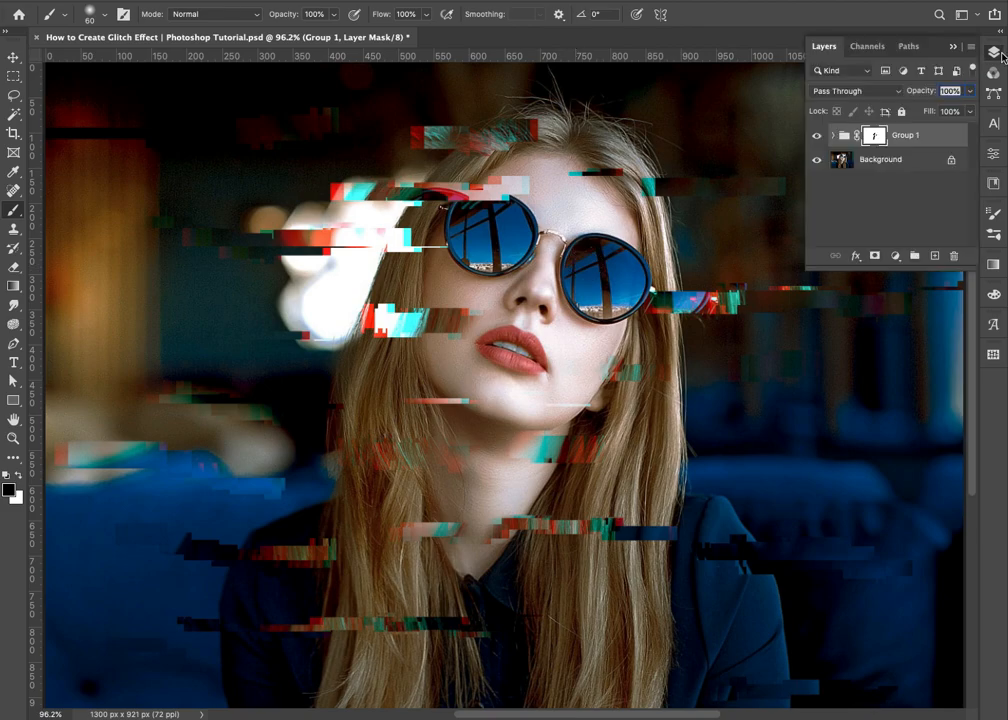
pyautogui.click(911, 164)
pyautogui.hotkey('ctrl', 'j')
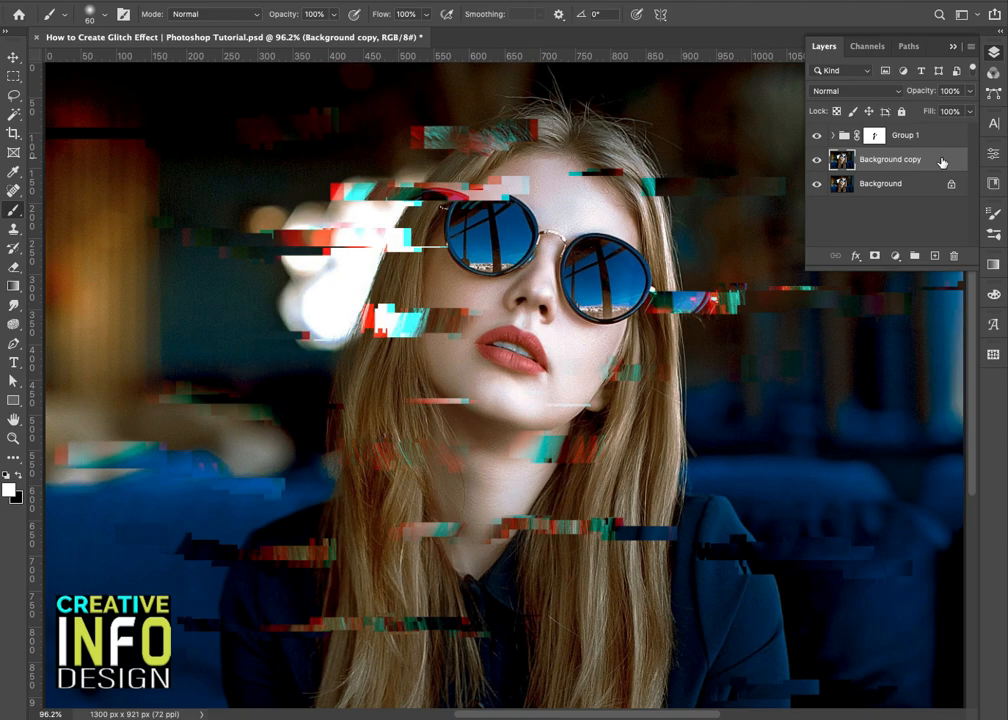
pyautogui.doubleClick(941, 162)
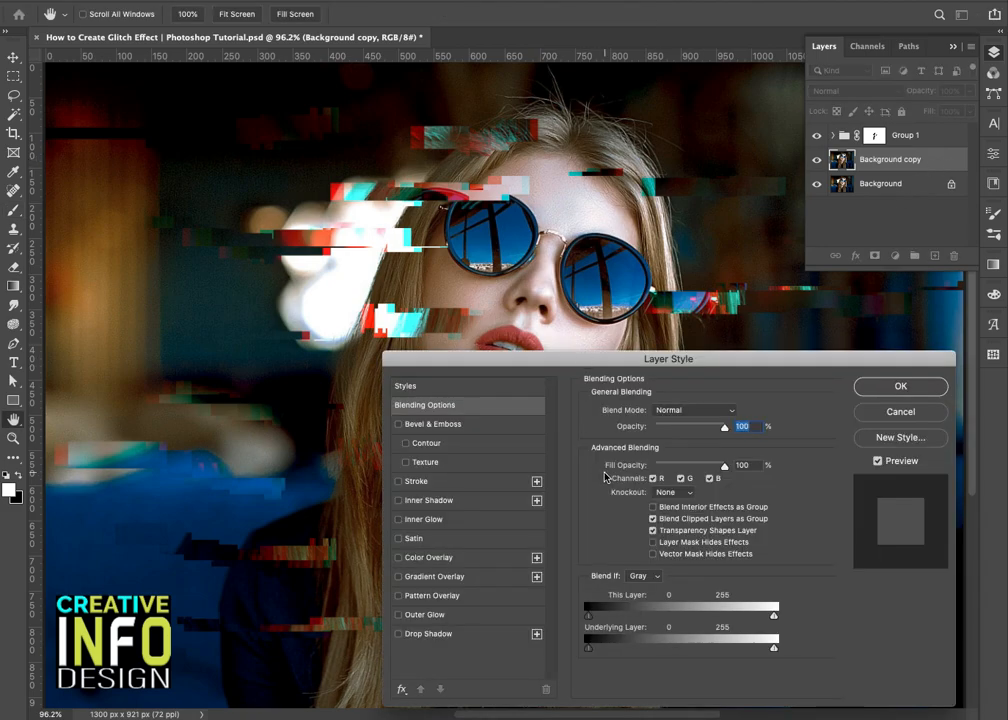
pyautogui.click(709, 478)
pyautogui.click(680, 478)
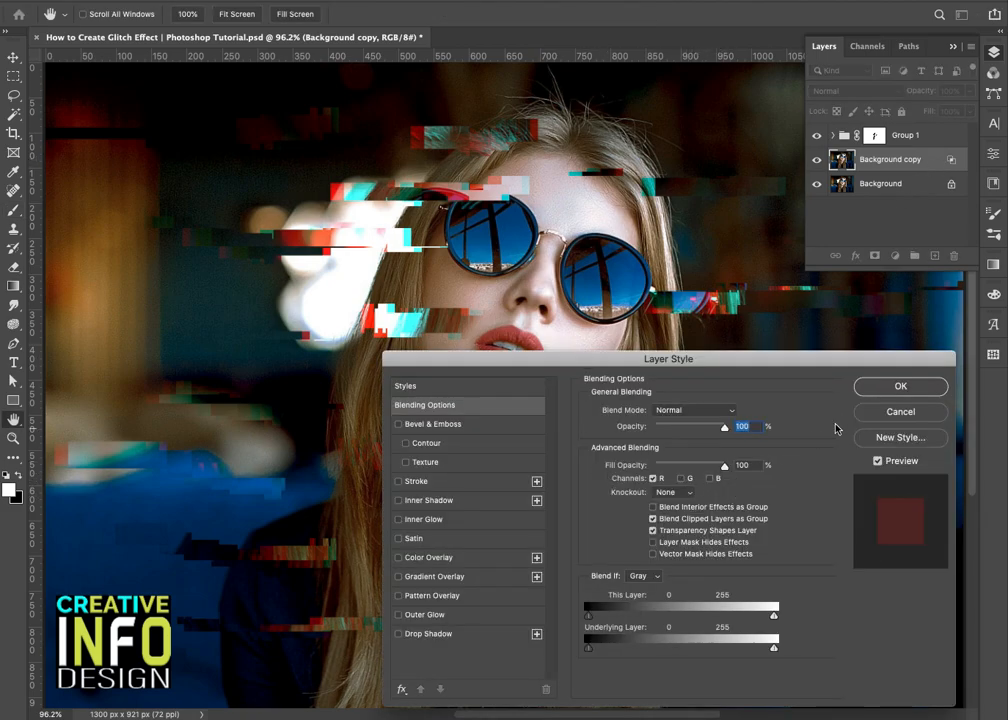
pyautogui.click(880, 386)
# Use Free Transform to shift the red-channel Background copy slightly to the left
pyautogui.press('b')
pyautogui.click(13, 57)
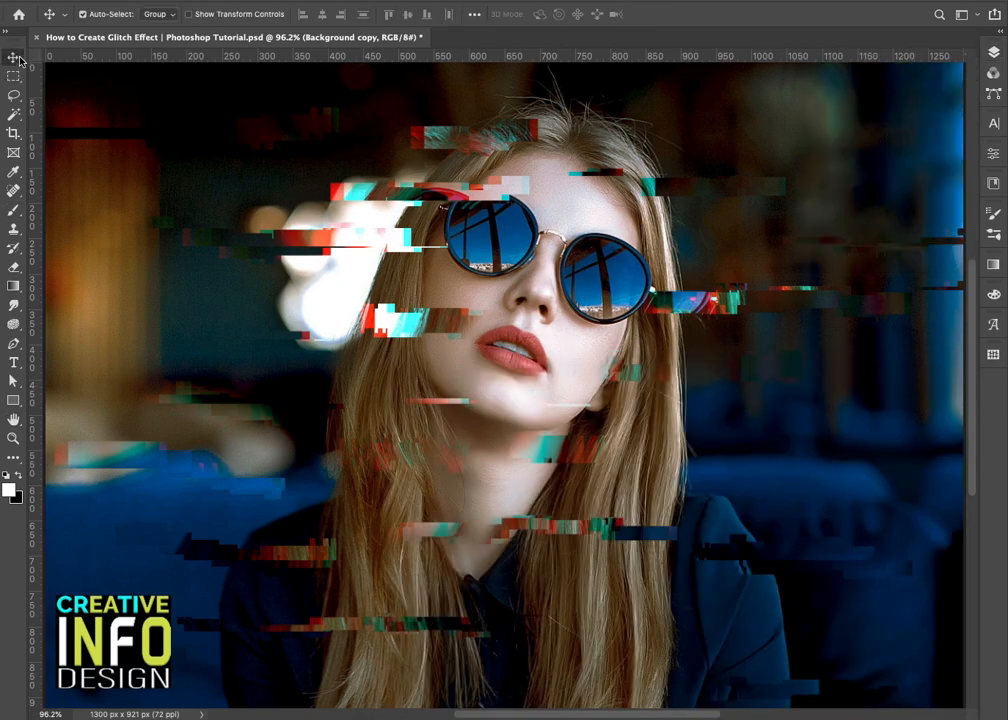
pyautogui.hotkey('ctrl', 't')
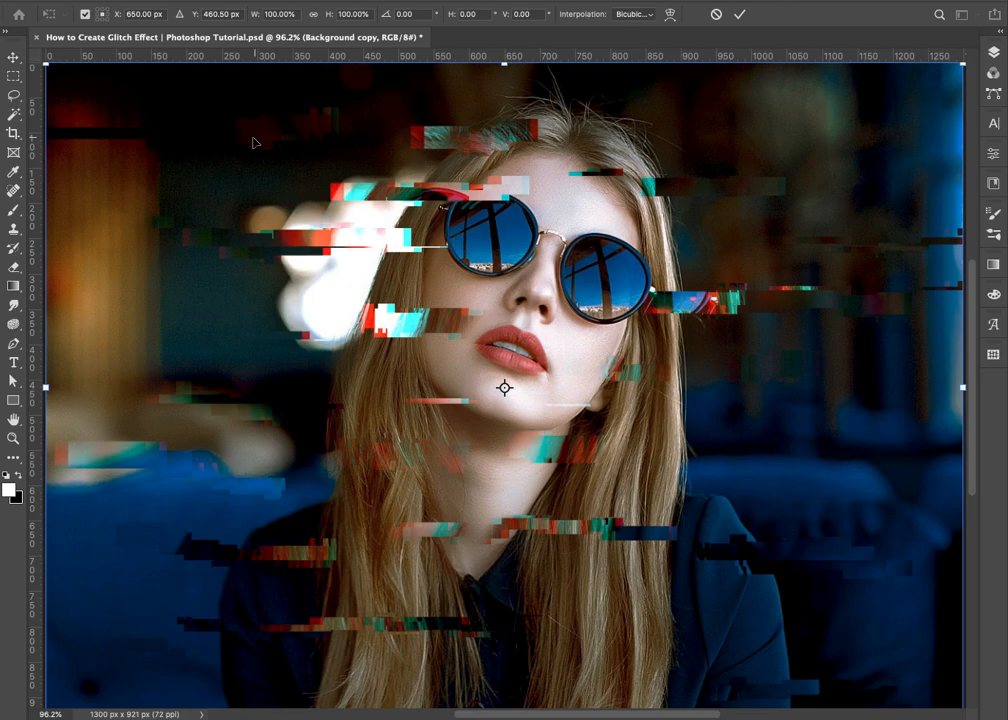
pyautogui.moveTo(253, 143); pyautogui.dragTo(248, 143)
pyautogui.press('Return')
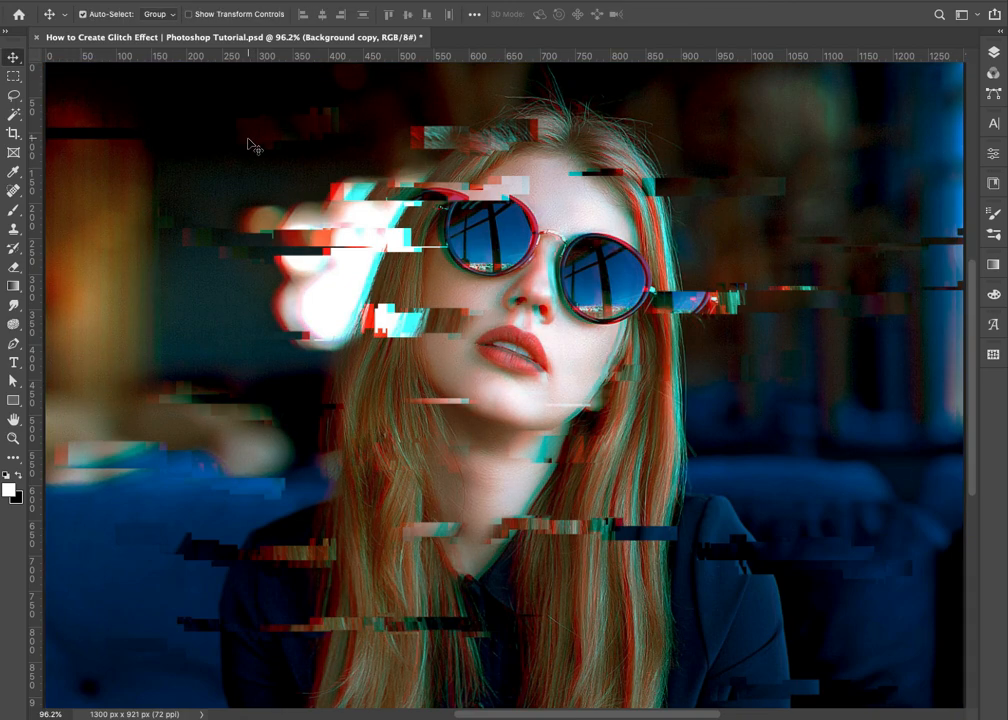
pyautogui.click(993, 52)
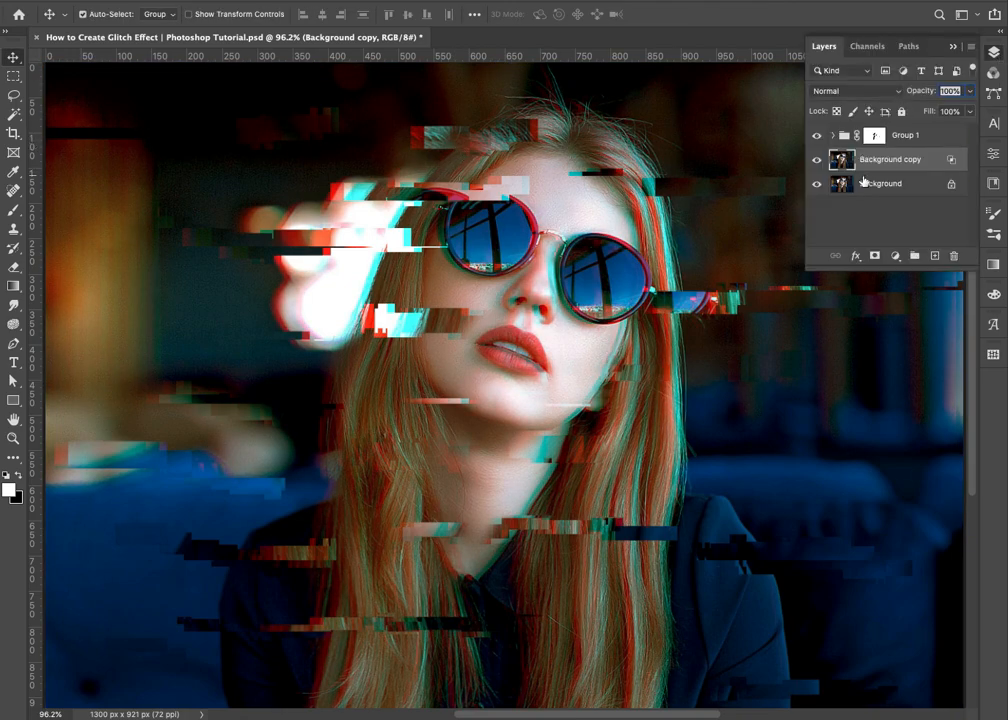
pyautogui.hotkey('ctrl', 'shift', 'n')
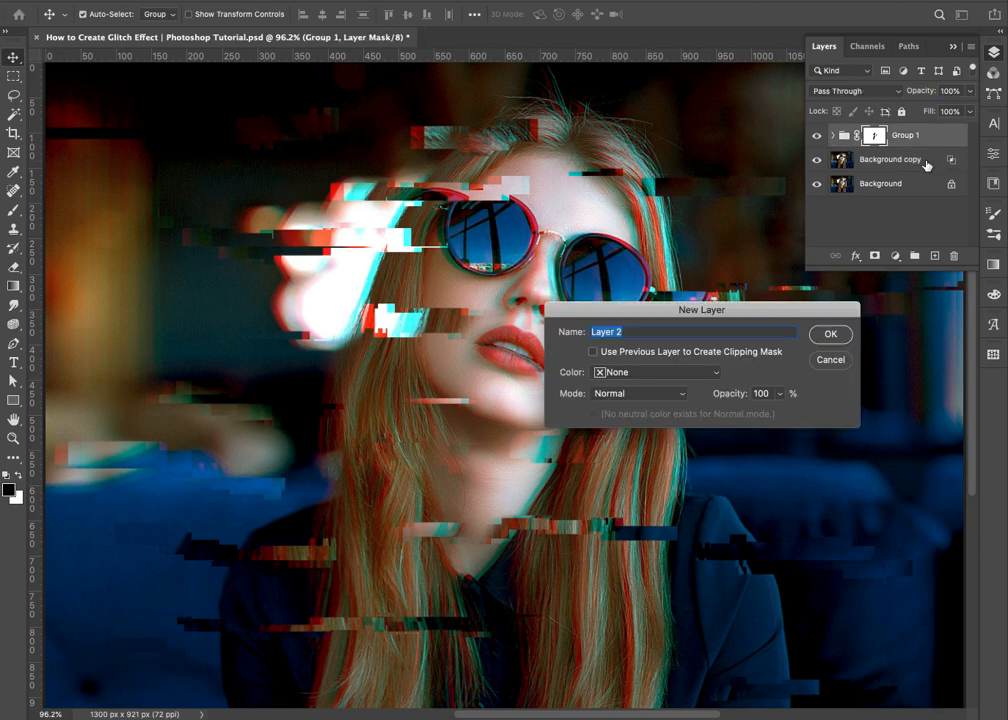
pyautogui.click(829, 360)
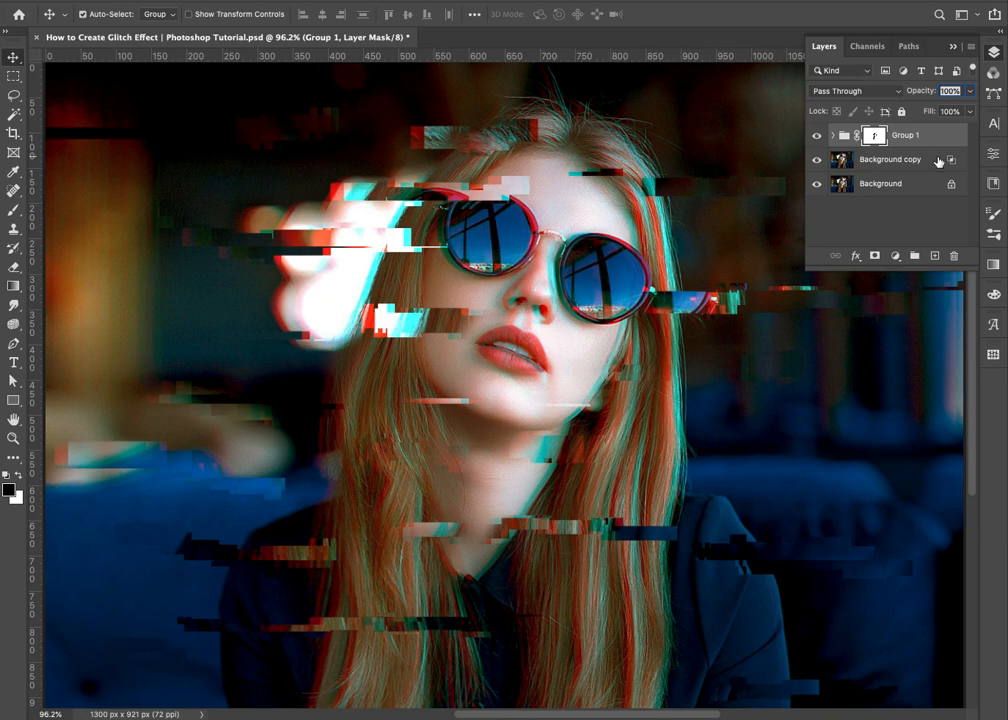
# Duplicate the red-channel Background copy and limit the new copy's blending to the green and blue channels
pyautogui.click(936, 164)
pyautogui.hotkey('ctrl', 'j')
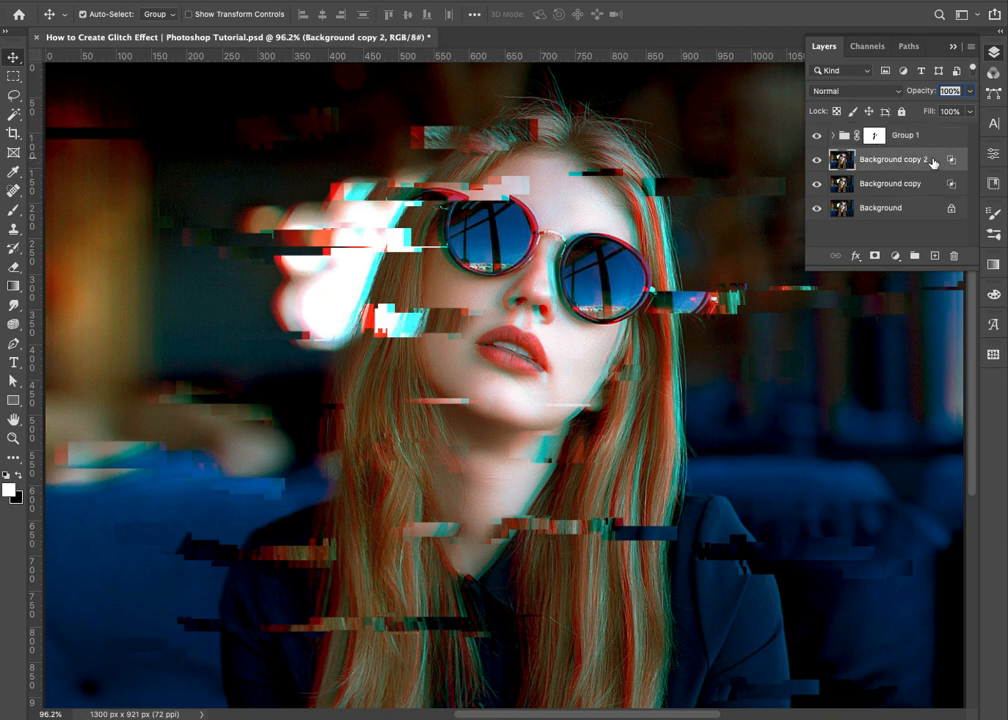
pyautogui.doubleClick(934, 162)
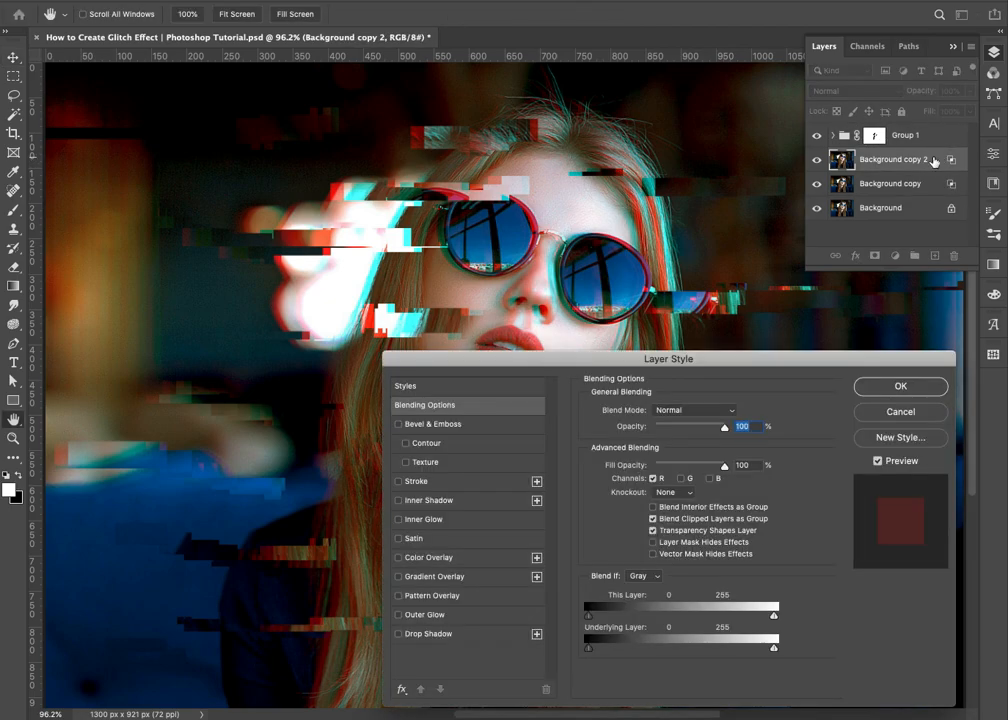
pyautogui.click(681, 479)
pyautogui.click(709, 479)
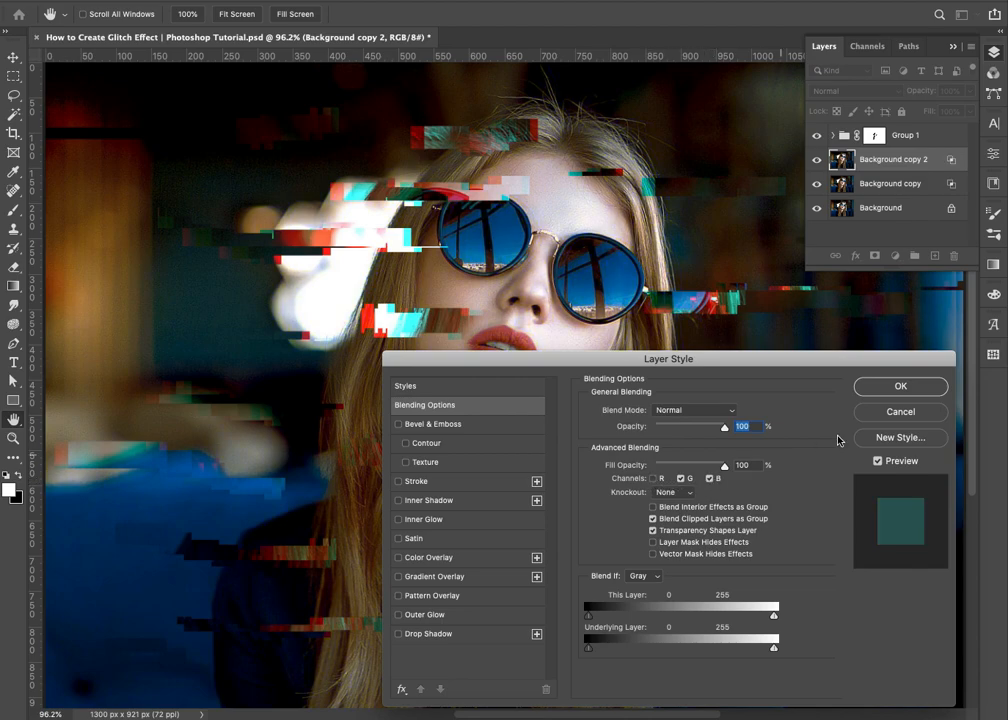
pyautogui.click(893, 394)
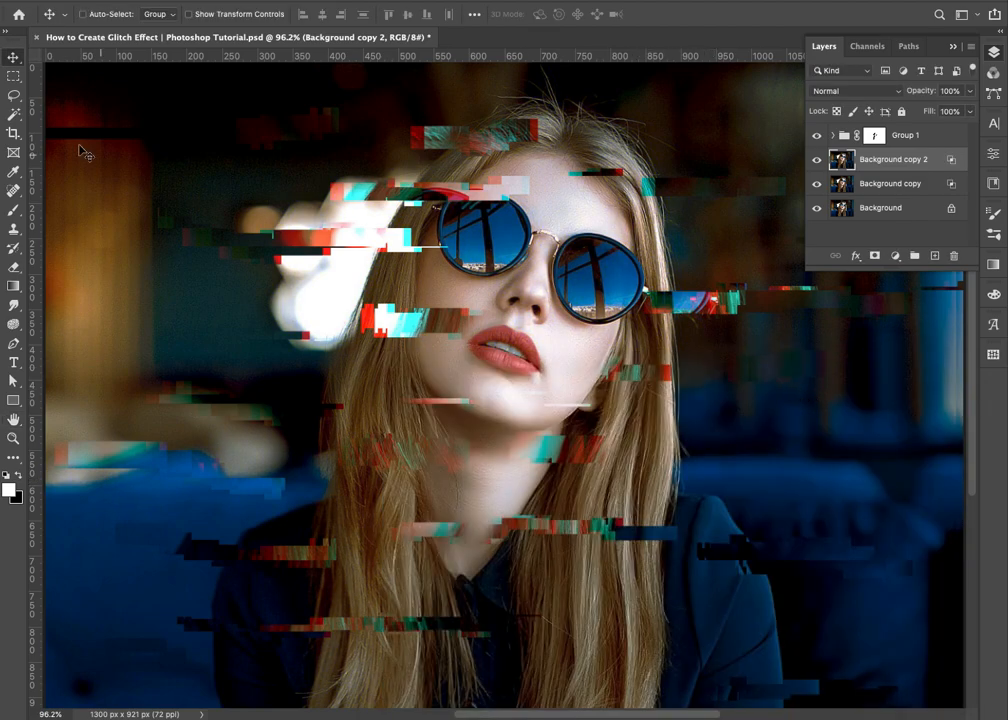
# Use Free Transform to shift the green-and-blue Background copy slightly to the right
pyautogui.hotkey('ctrl', 't')
pyautogui.moveTo(187, 187); pyautogui.dragTo(197, 188)
pyautogui.press('Return')
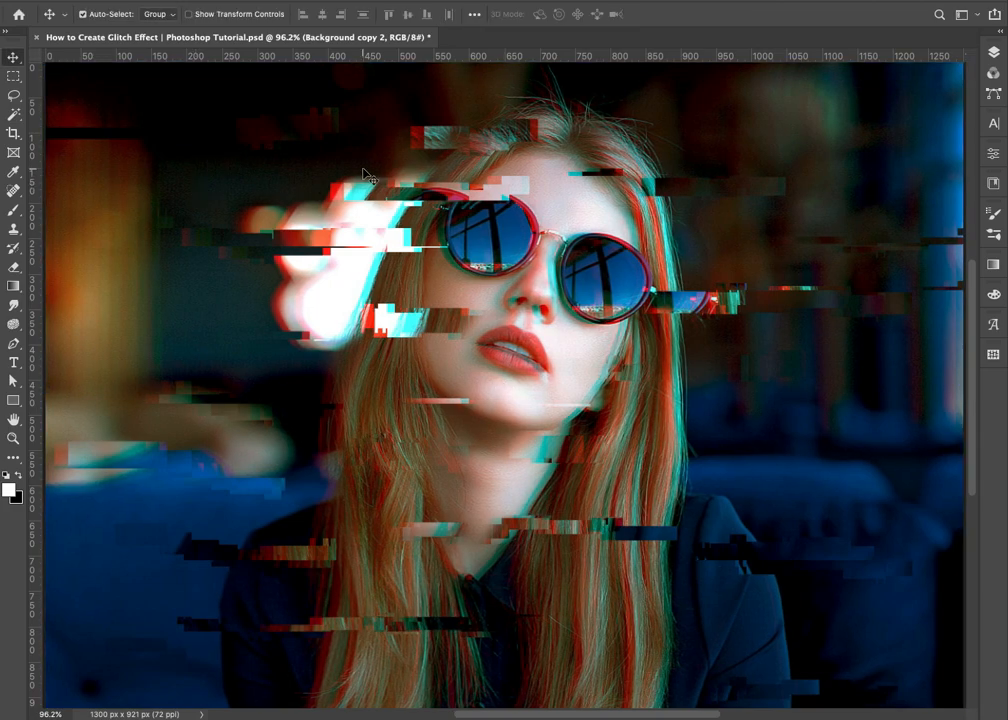
# Nudge the green-and-blue Background copy about 19 px to the left
pyautogui.press('Left')
pyautogui.press('Left')
pyautogui.press('Left')
pyautogui.press('Left')
pyautogui.press('Left')
pyautogui.press('Left')
pyautogui.press('Left')
pyautogui.press('Left')
pyautogui.press('Left')
pyautogui.press('Left')
pyautogui.press('Left')
pyautogui.press('Left')
pyautogui.press('Left')
pyautogui.press('Left')
pyautogui.press('Left')
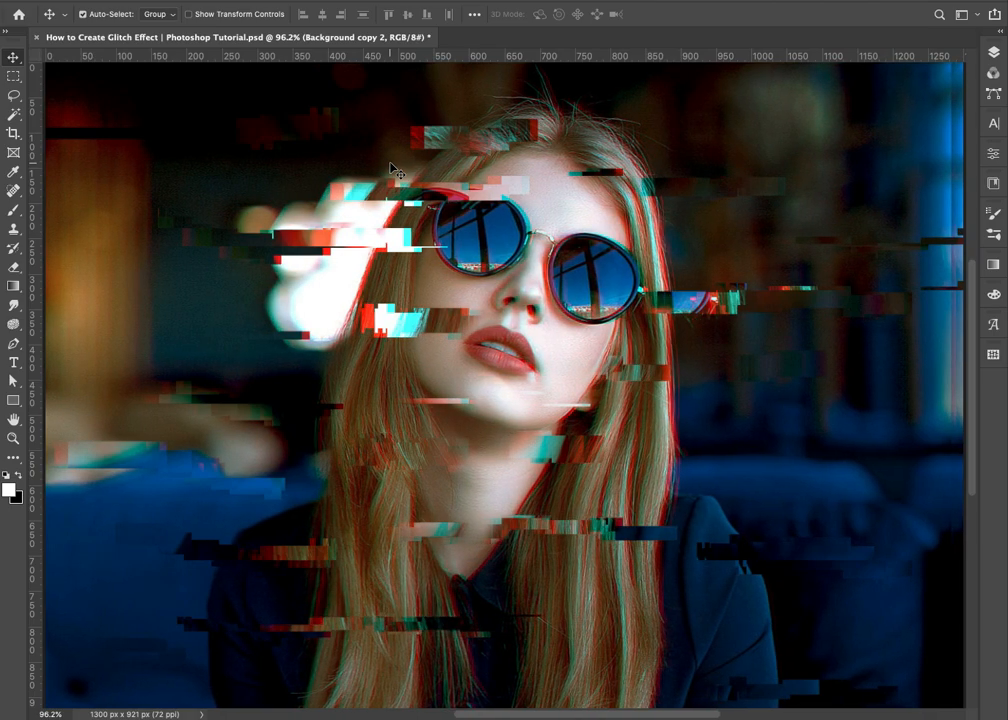
pyautogui.press('Left')
pyautogui.press('Left')
pyautogui.press('Left')
pyautogui.press('Left')
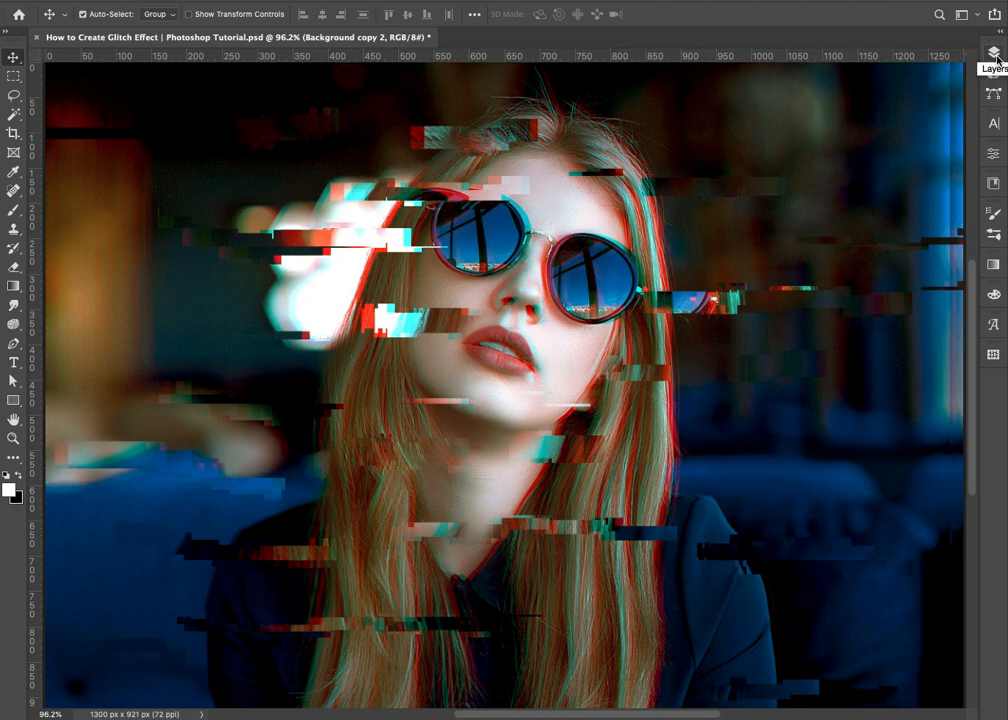
# Add a new layer, fill it with white and move it above Group 1
pyautogui.click(994, 54)
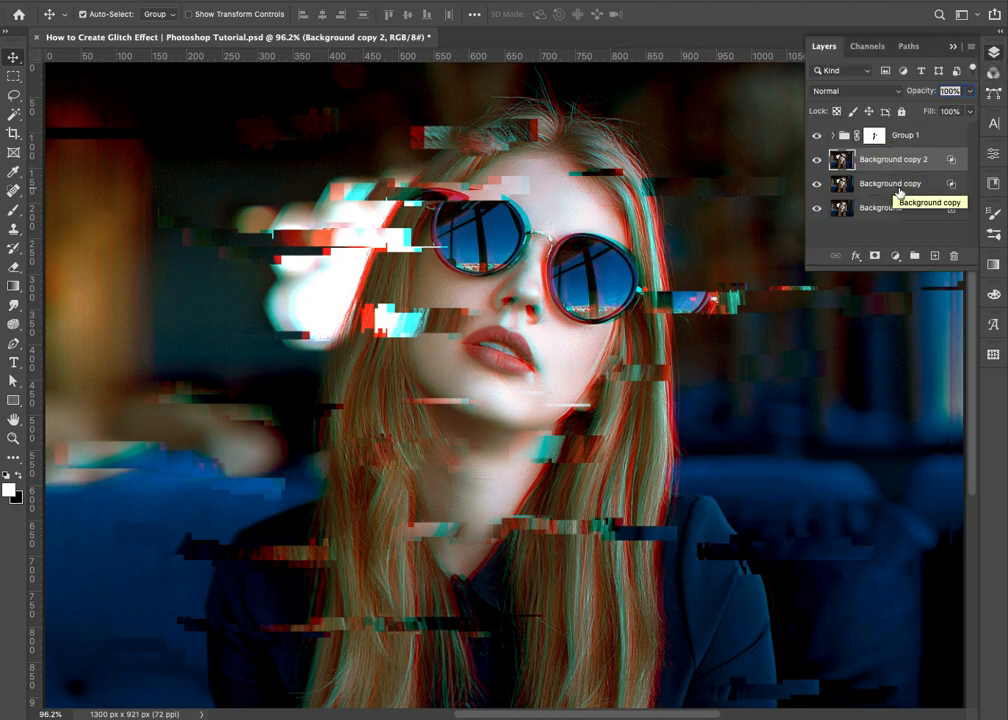
pyautogui.press('shift+super+n')
pyautogui.press('Return')
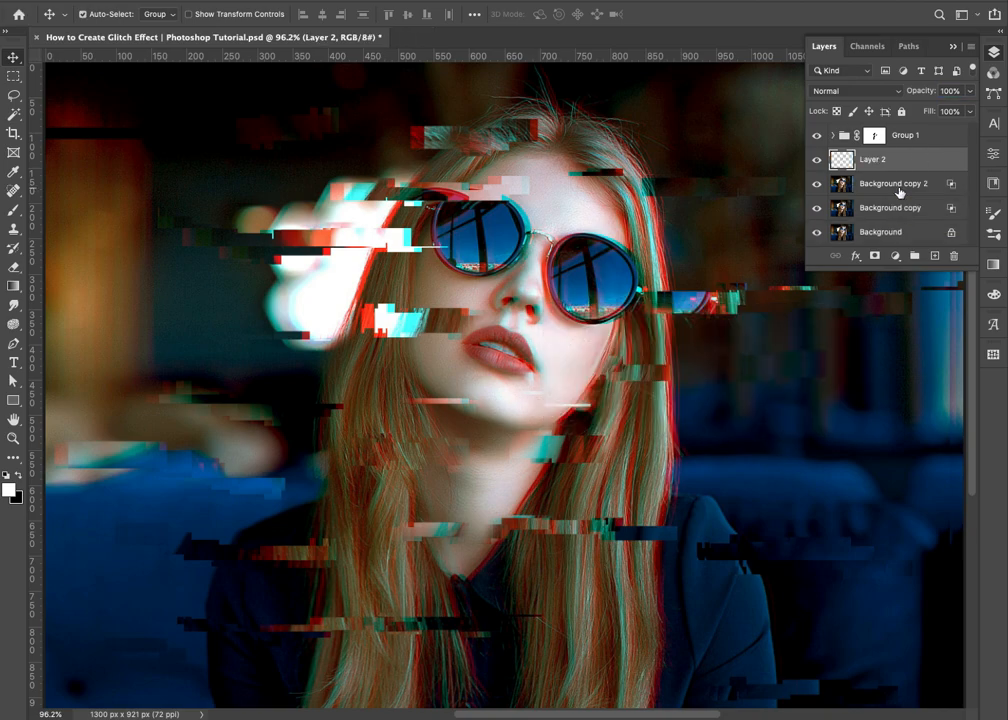
pyautogui.hotkey('alt', 'BackSpace')
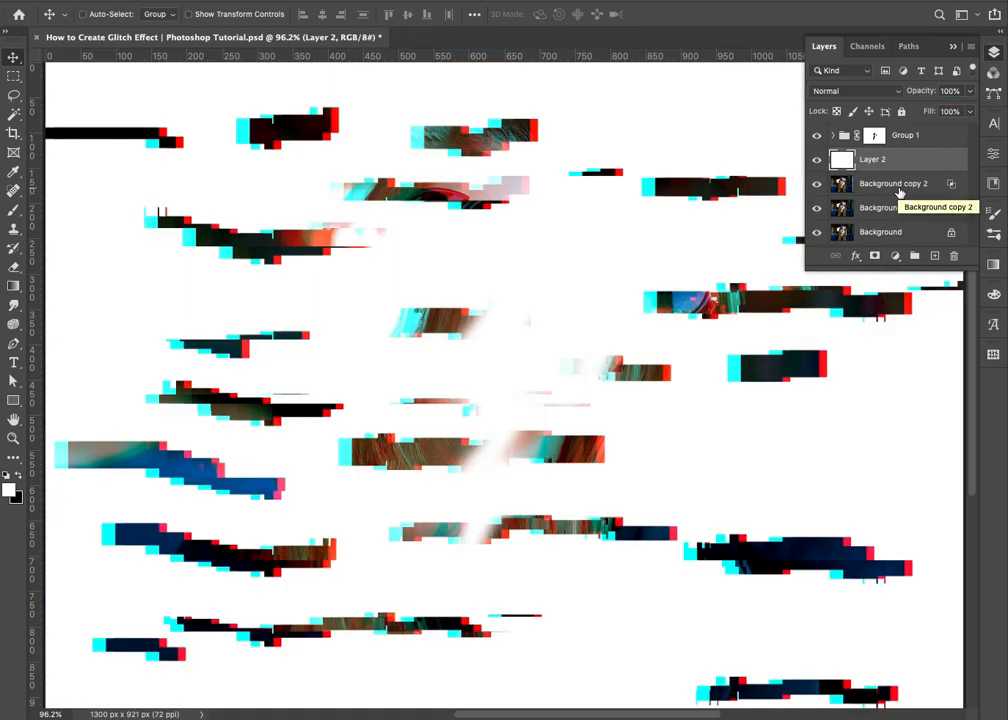
pyautogui.press('super+]')
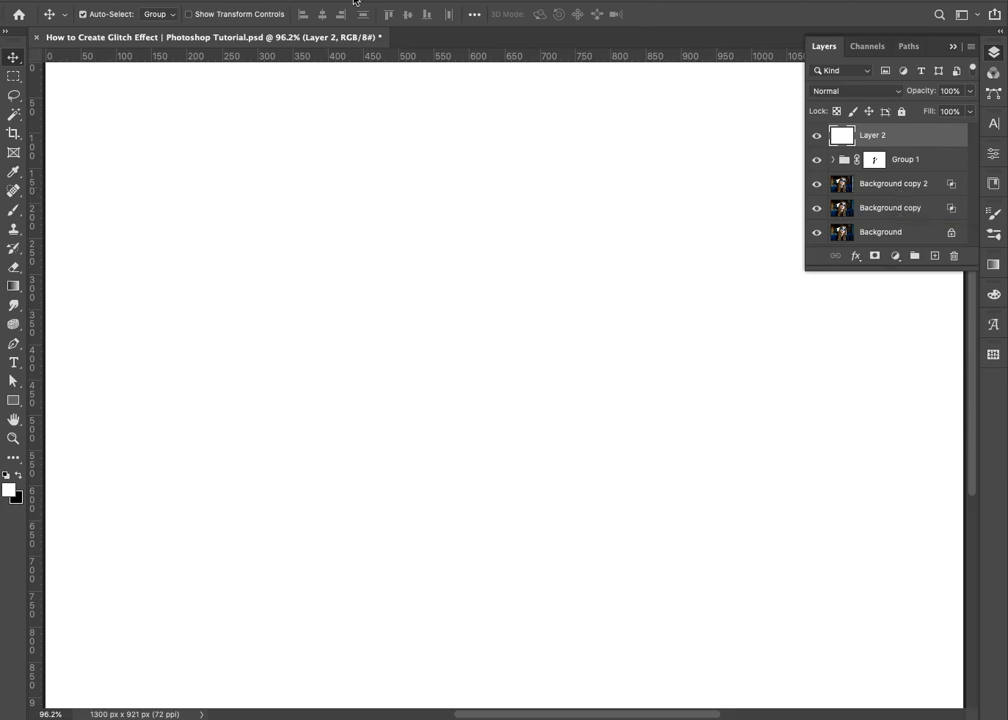
# Open the Halftone Pattern filter in the Filter Gallery for the white layer and fit its dialog on the screen
pyautogui.click(348, 2)
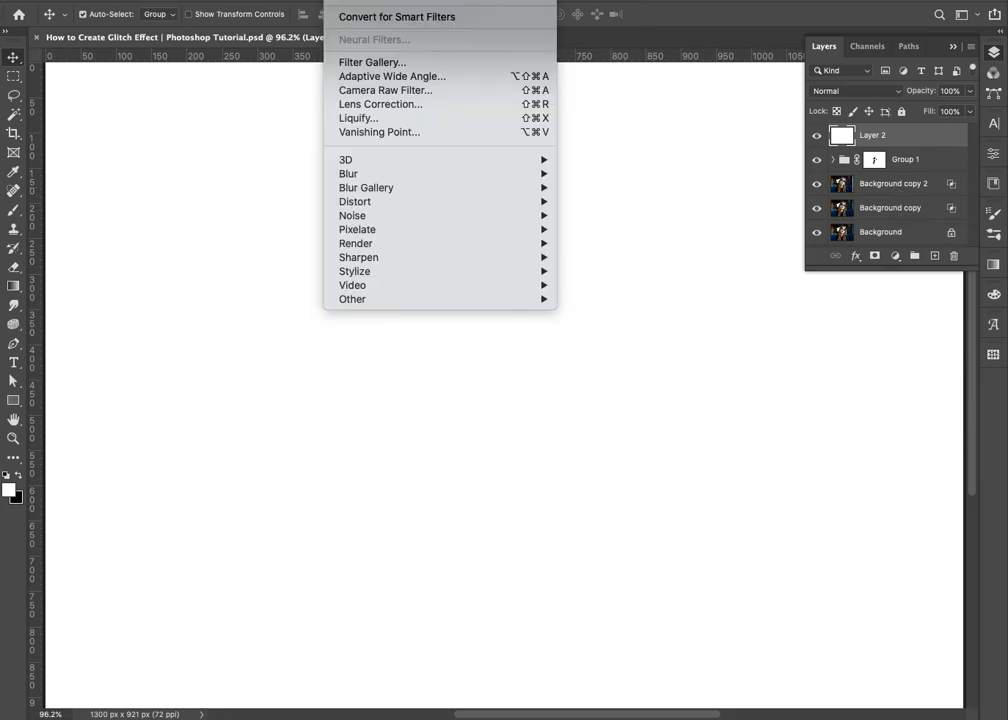
pyautogui.click(372, 62)
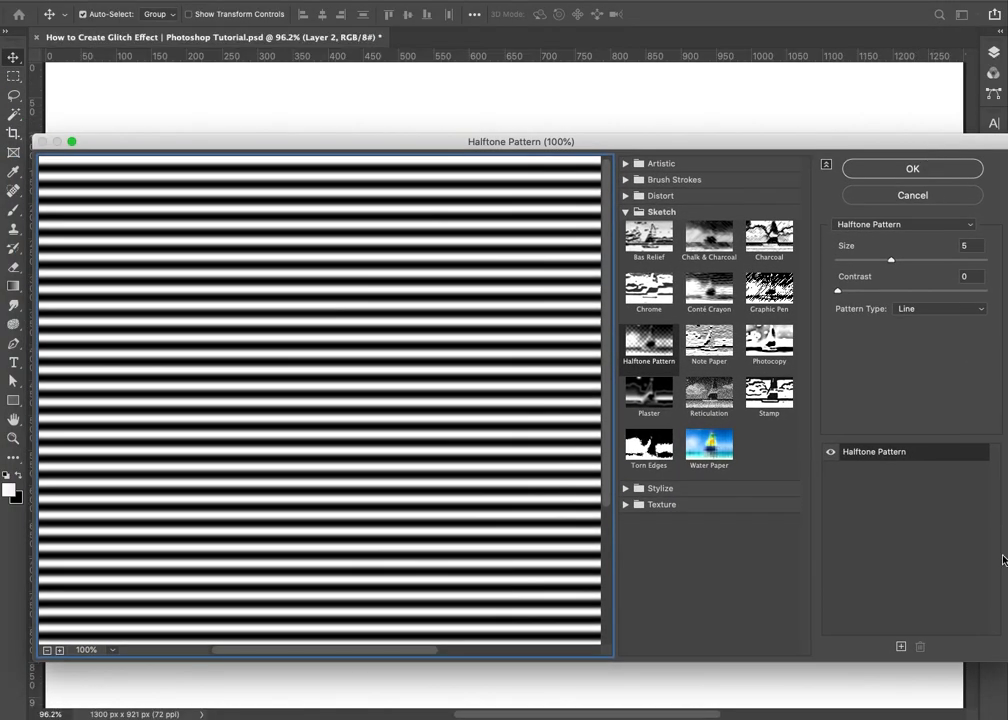
pyautogui.moveTo(966, 651); pyautogui.dragTo(810, 634)
pyautogui.moveTo(569, 140); pyautogui.dragTo(636, 91)
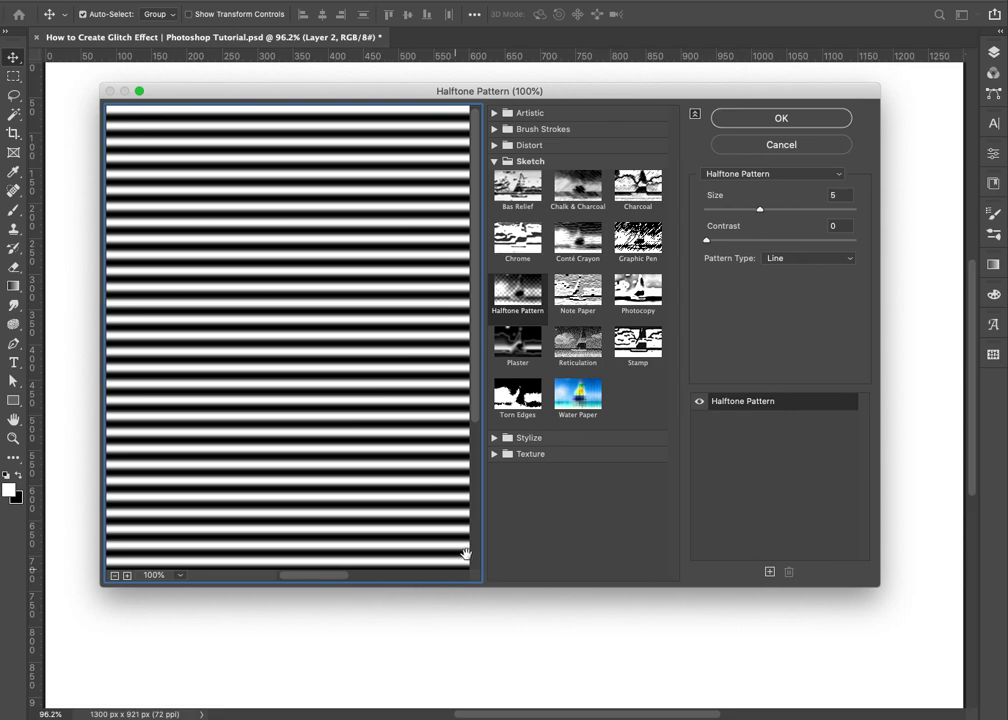
pyautogui.moveTo(879, 586); pyautogui.dragTo(956, 603)
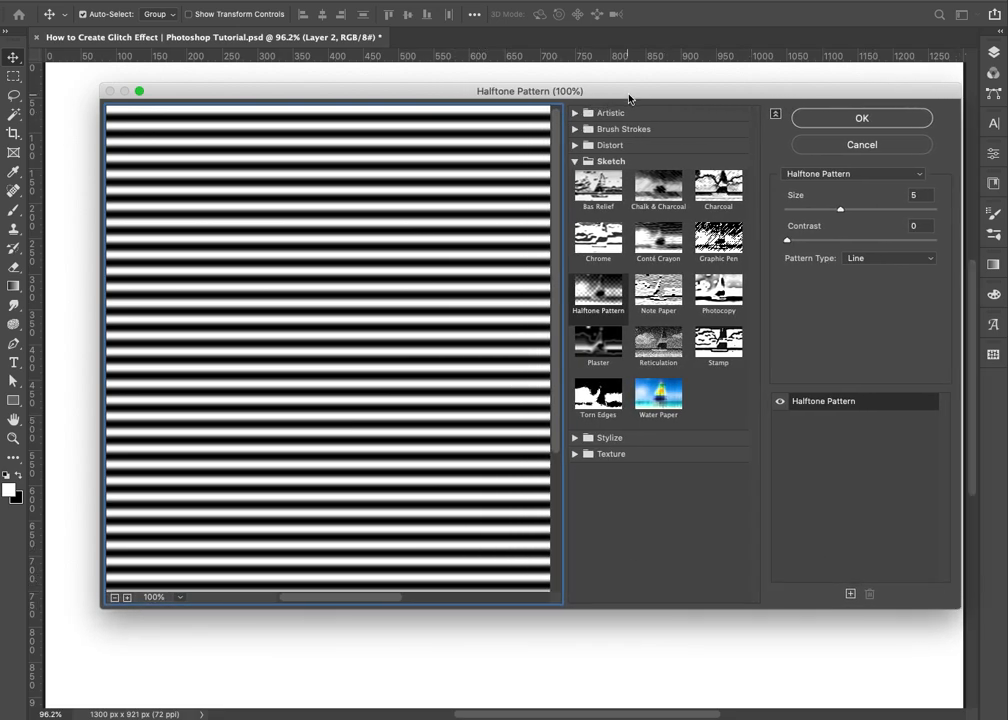
pyautogui.moveTo(628, 98); pyautogui.dragTo(594, 102)
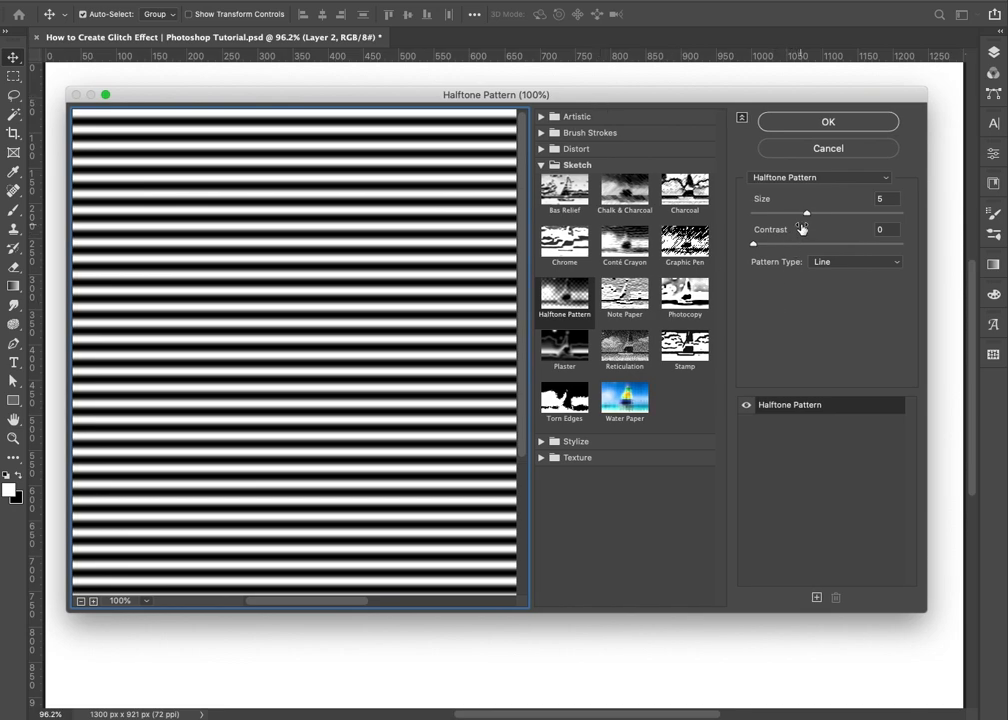
# Try a Halftone Pattern size of 4 and preview the Dot pattern type before restoring Line
pyautogui.moveTo(808, 218); pyautogui.dragTo(794, 216)
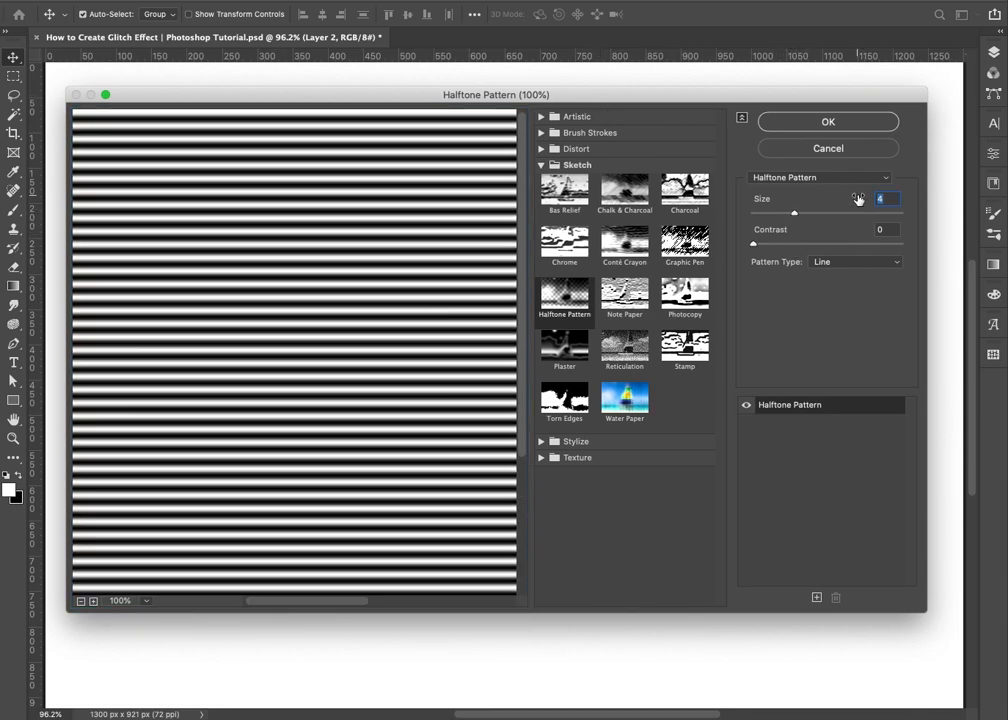
pyautogui.click(836, 262)
pyautogui.click(830, 249)
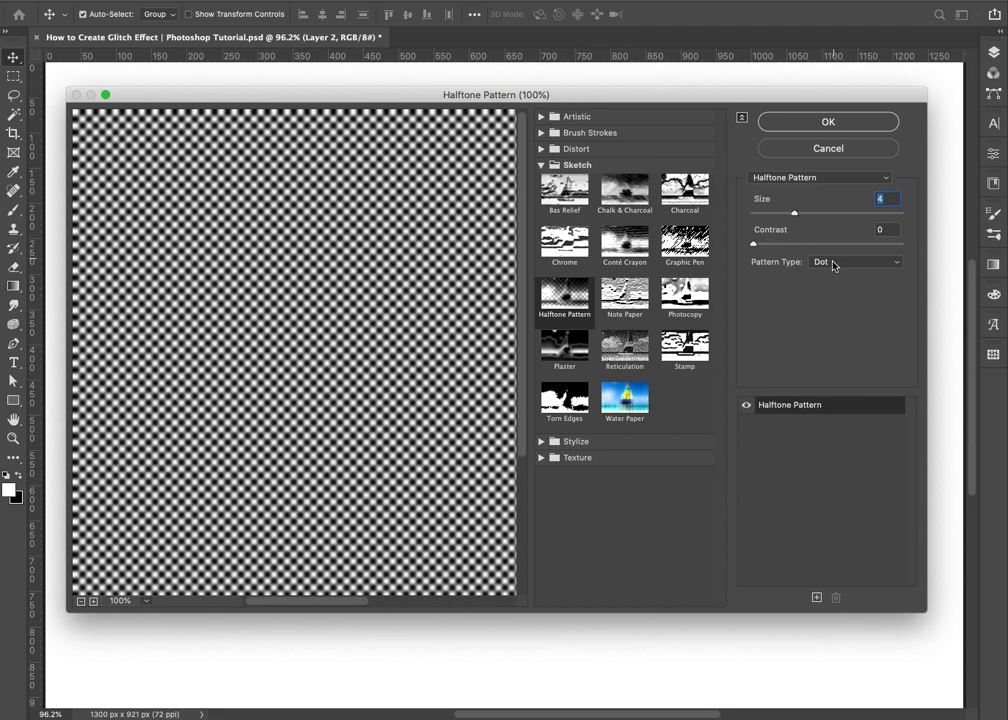
pyautogui.click(830, 264)
pyautogui.click(826, 249)
pyautogui.click(841, 266)
pyautogui.click(836, 285)
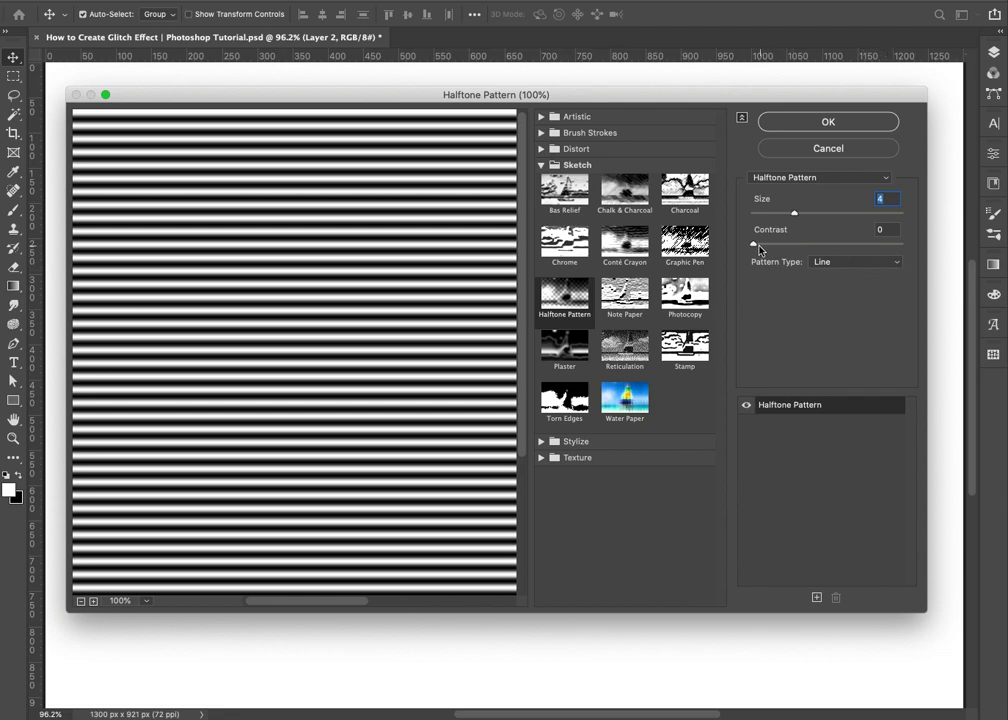
# Apply the Halftone Pattern filter to the white layer with size 2, contrast 0 and the Line pattern type
pyautogui.moveTo(756, 245)
pyautogui.mouseDown()
pyautogui.moveTo(776, 247)
pyautogui.moveTo(762, 245)
pyautogui.moveTo(799, 214)
pyautogui.moveTo(810, 218)
pyautogui.moveTo(769, 221)
pyautogui.moveTo(785, 247)
pyautogui.moveTo(749, 247)
pyautogui.mouseUp()
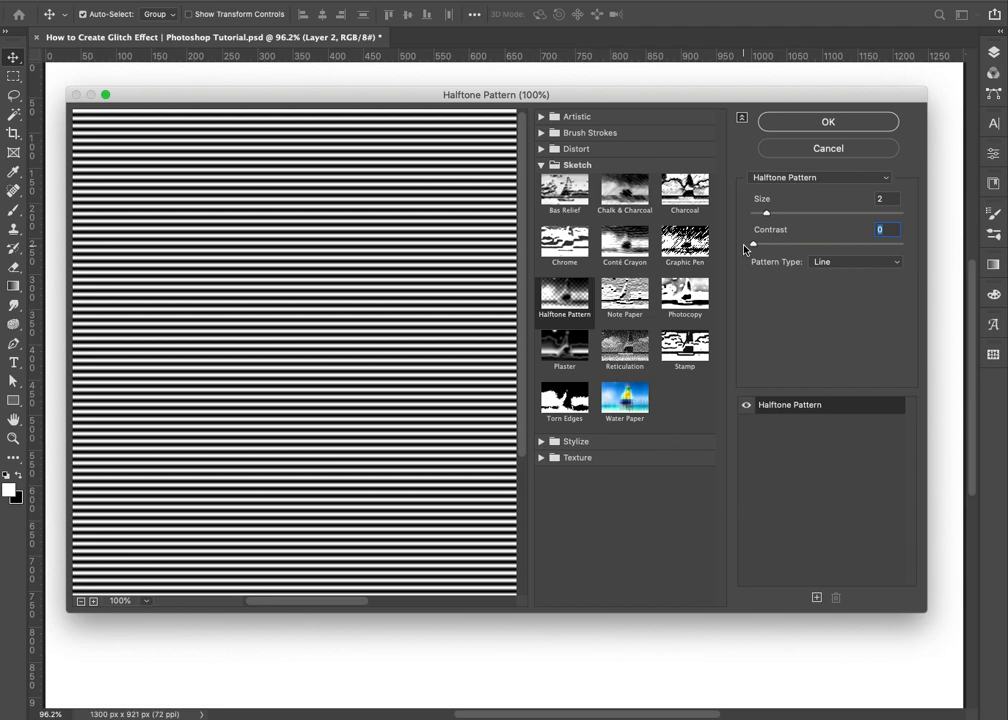
pyautogui.click(815, 178)
pyautogui.click(811, 177)
pyautogui.click(565, 298)
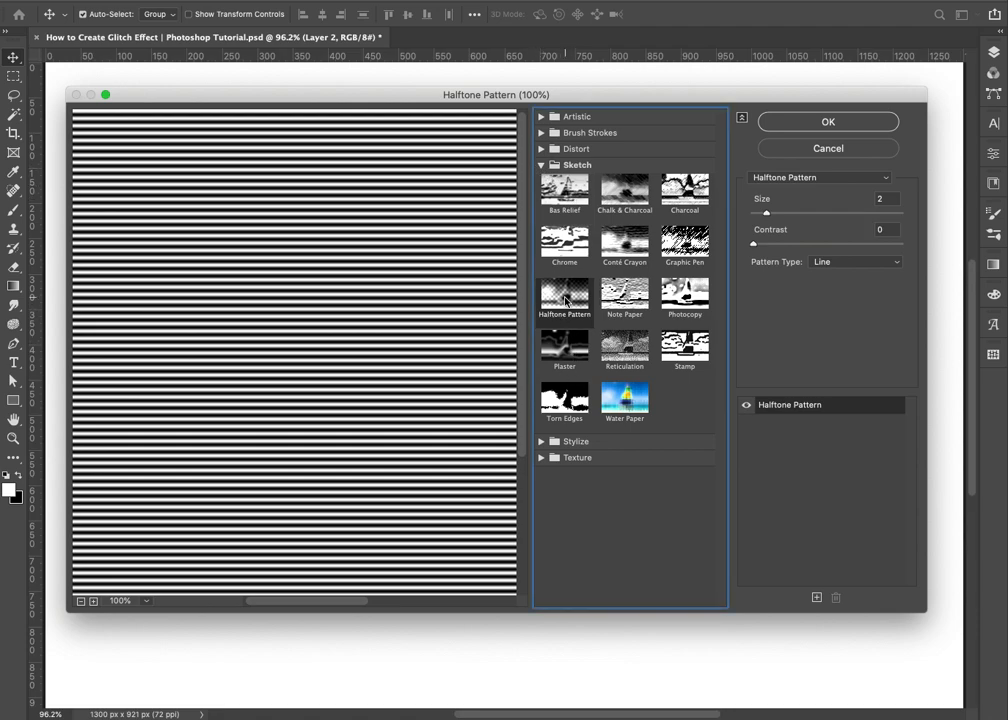
pyautogui.click(828, 121)
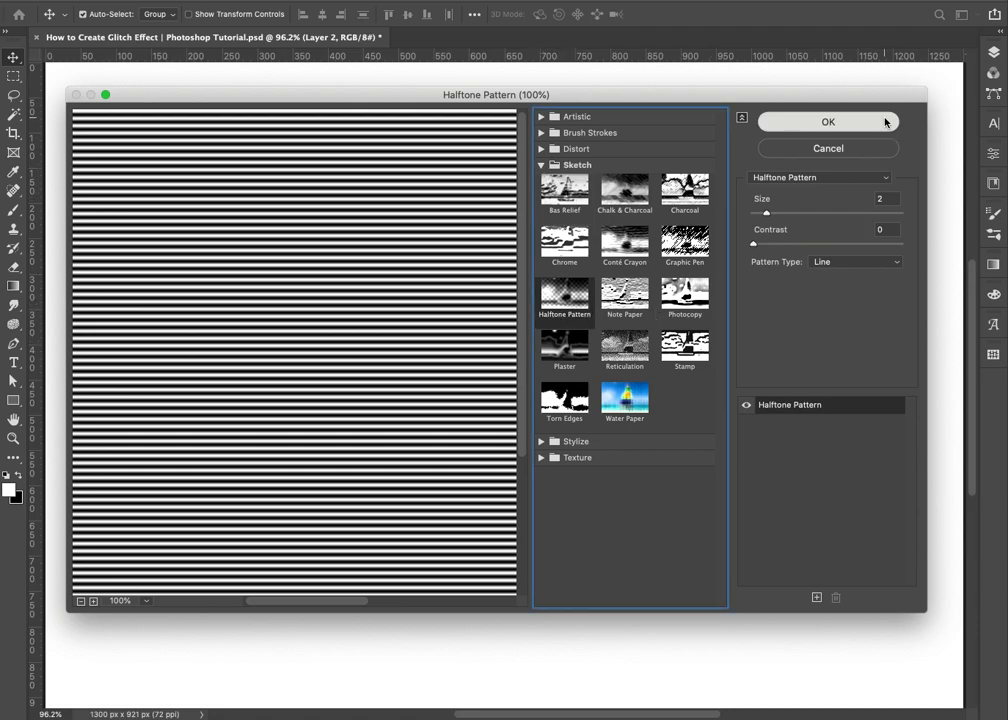
# Set the opacity of the halftone line layer, Layer 2, to 50% and its blend mode to Soft Light
pyautogui.click(990, 53)
pyautogui.click(970, 91)
pyautogui.moveTo(969, 112); pyautogui.dragTo(928, 112)
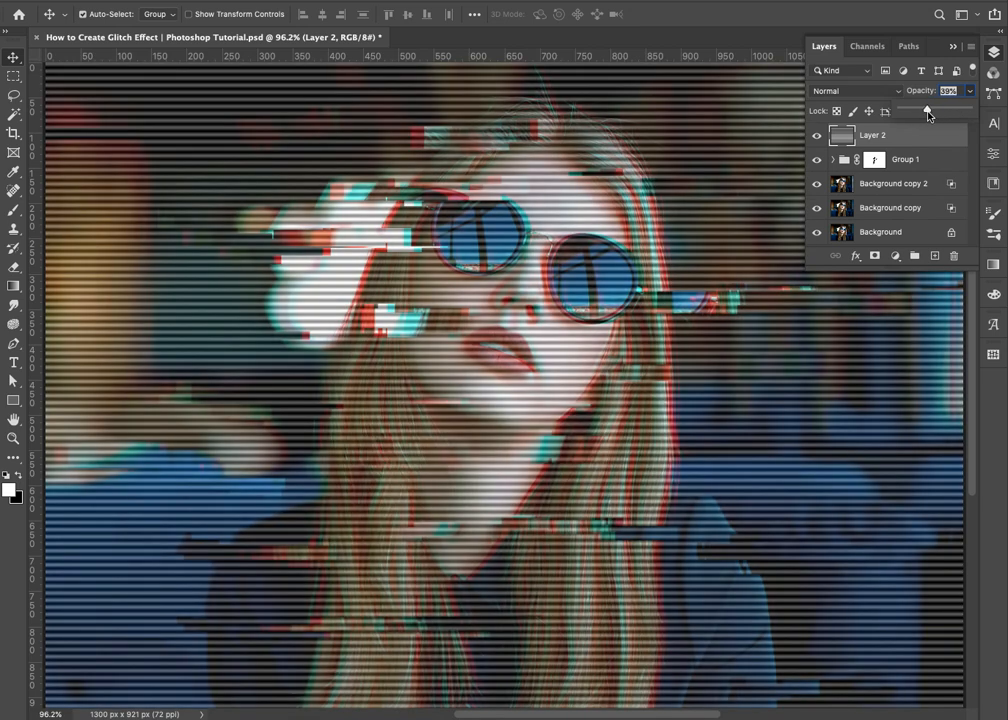
pyautogui.click(951, 88)
pyautogui.write('50')
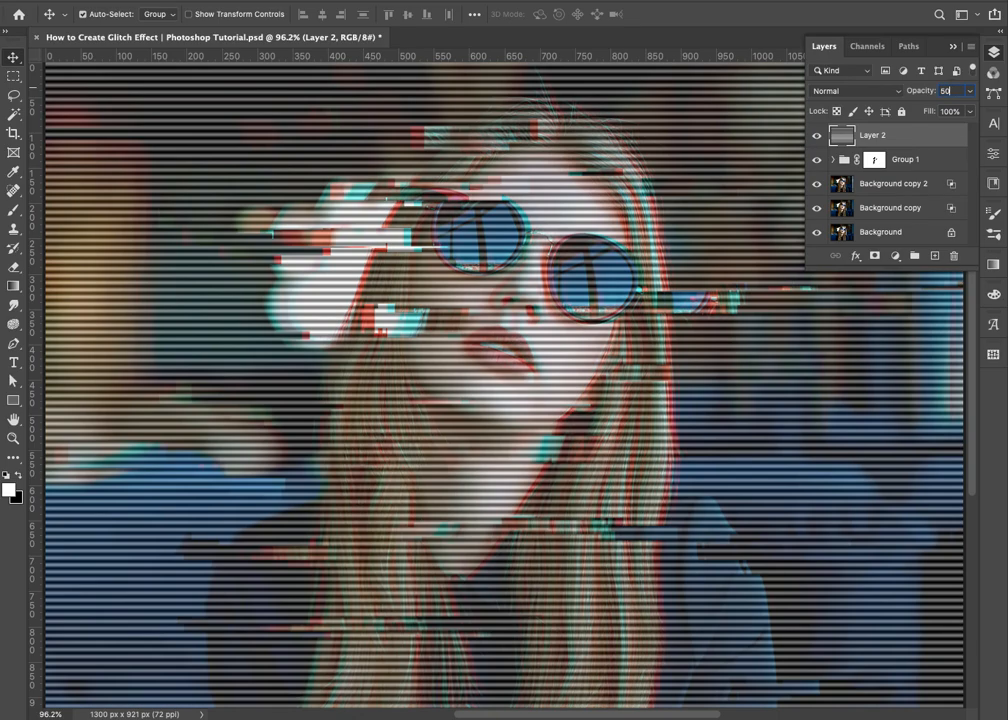
pyautogui.click(880, 92)
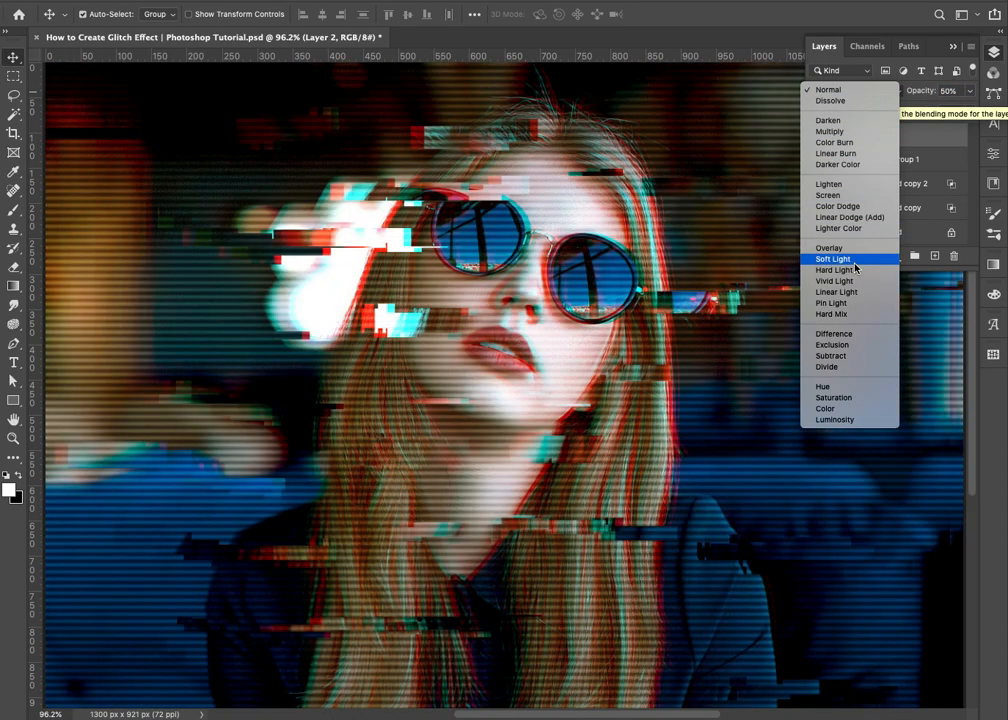
pyautogui.click(855, 262)
# Apply gray Blend If ranges to Layer 2 in its Layer Style: This Layer 34 to 235 and Underlying Layer 0 to 245
pyautogui.moveTo(706, 309); pyautogui.dragTo(747, 309)
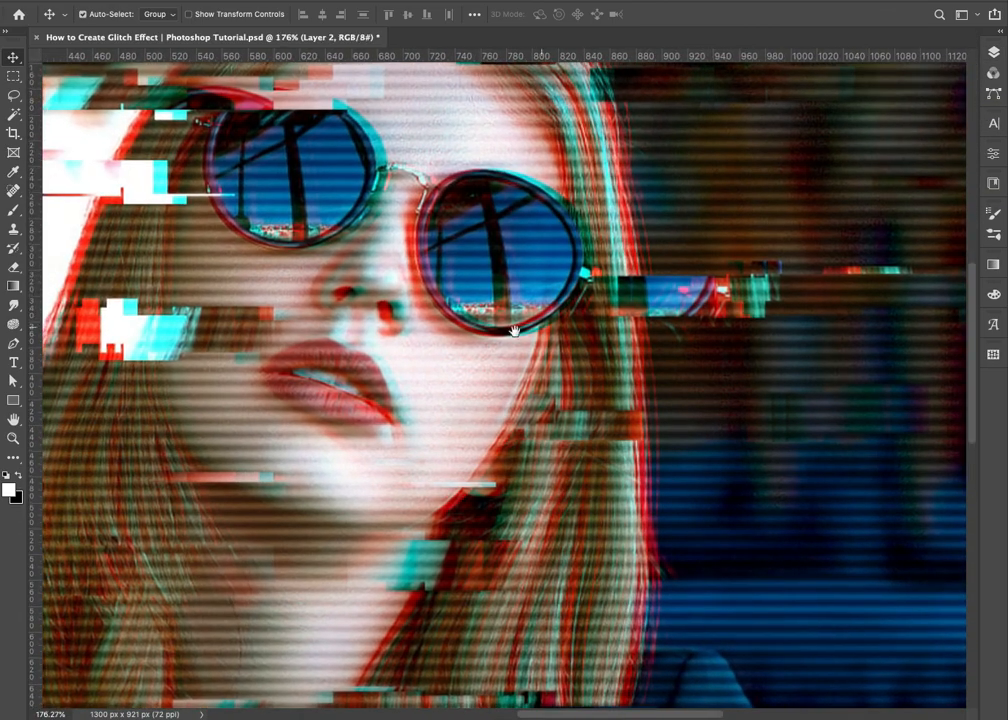
pyautogui.moveTo(428, 342); pyautogui.dragTo(697, 335)
pyautogui.moveTo(497, 320); pyautogui.dragTo(522, 319)
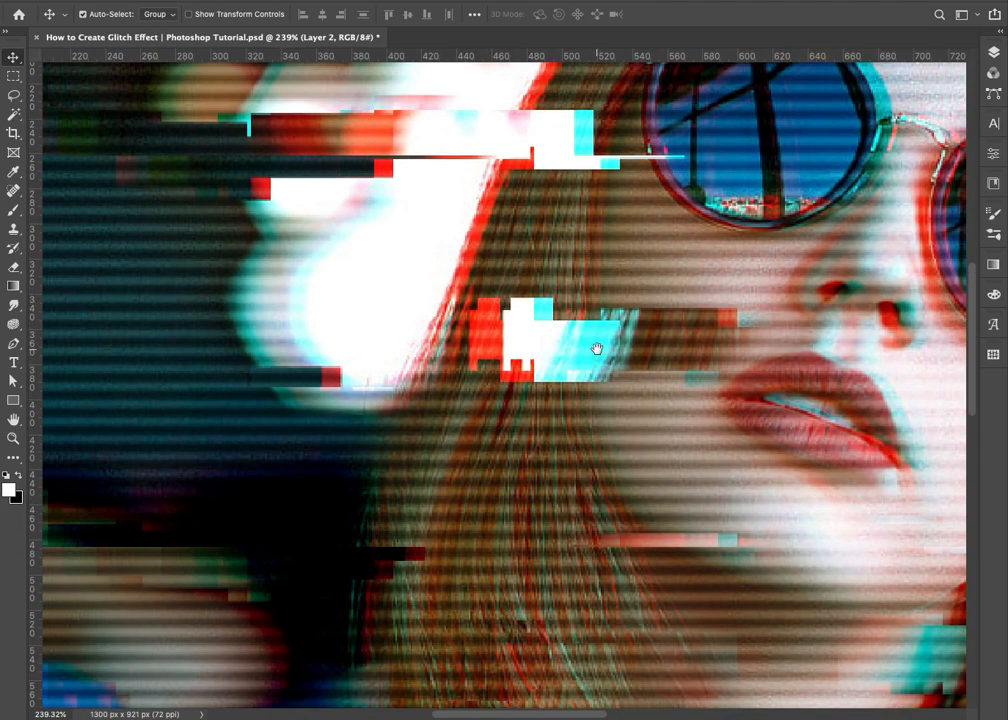
pyautogui.click(993, 55)
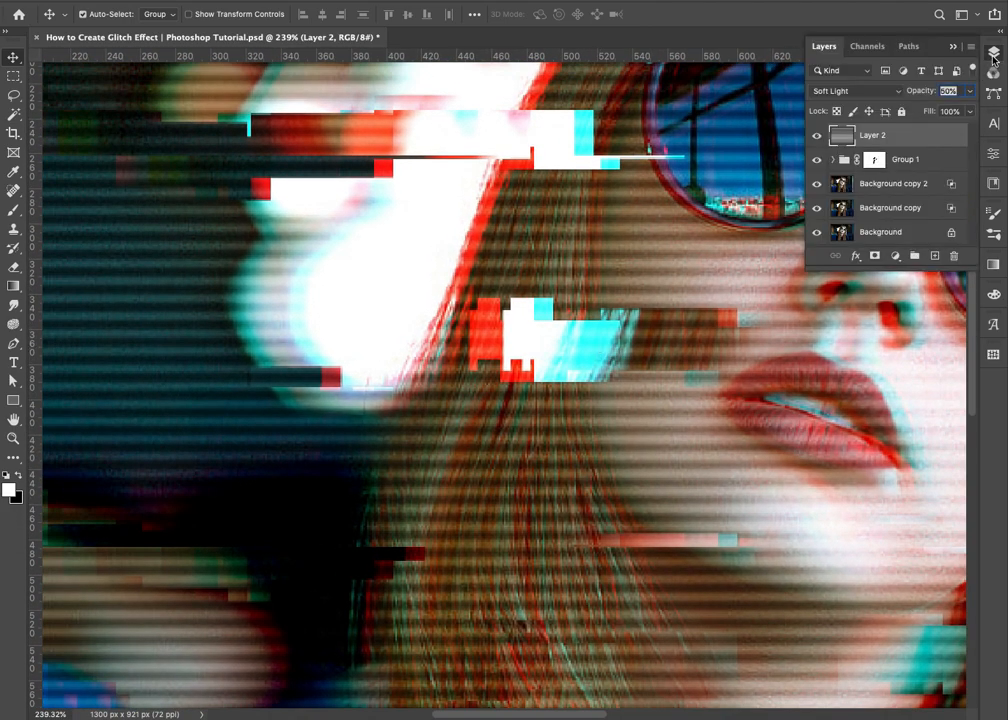
pyautogui.doubleClick(918, 138)
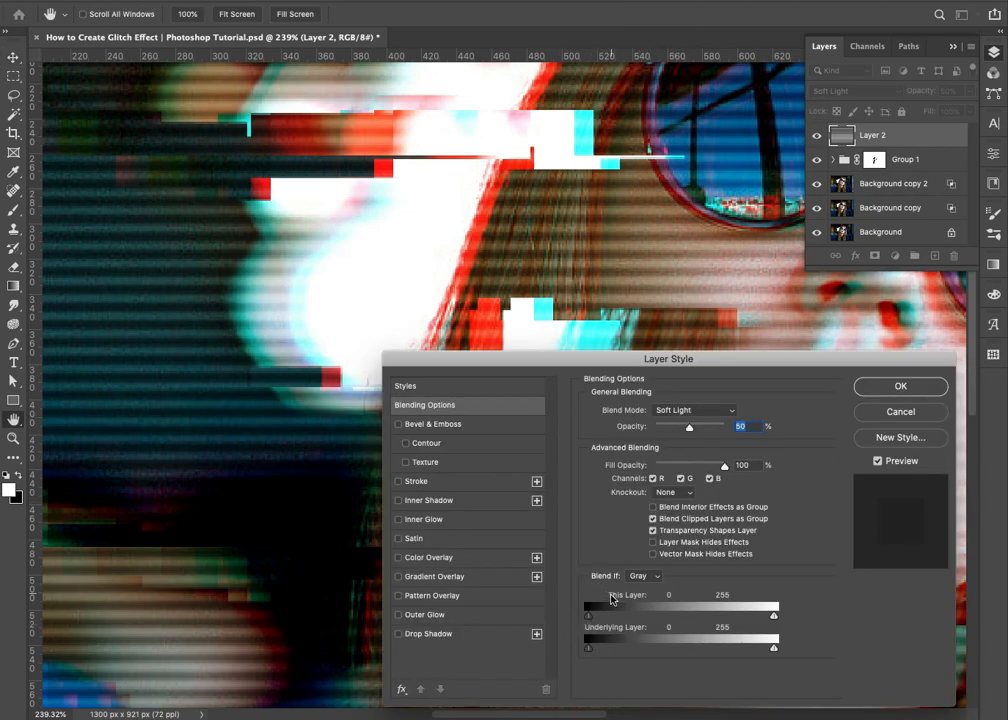
pyautogui.moveTo(588, 616); pyautogui.dragTo(638, 616)
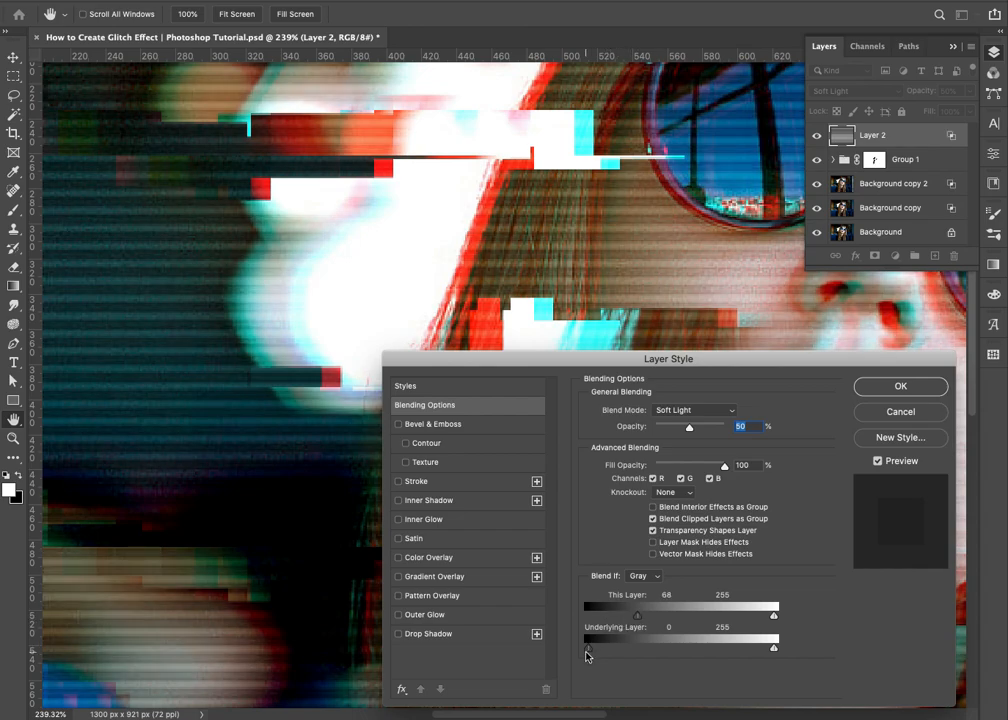
pyautogui.moveTo(591, 655)
pyautogui.mouseDown()
pyautogui.moveTo(617, 655)
pyautogui.moveTo(577, 659)
pyautogui.mouseUp()
pyautogui.moveTo(639, 620)
pyautogui.mouseDown()
pyautogui.moveTo(666, 619)
pyautogui.moveTo(647, 617)
pyautogui.mouseUp()
pyautogui.moveTo(773, 616)
pyautogui.mouseDown()
pyautogui.moveTo(747, 614)
pyautogui.moveTo(756, 622)
pyautogui.mouseUp()
pyautogui.moveTo(710, 652); pyautogui.dragTo(759, 626)
pyautogui.moveTo(648, 617); pyautogui.dragTo(588, 657)
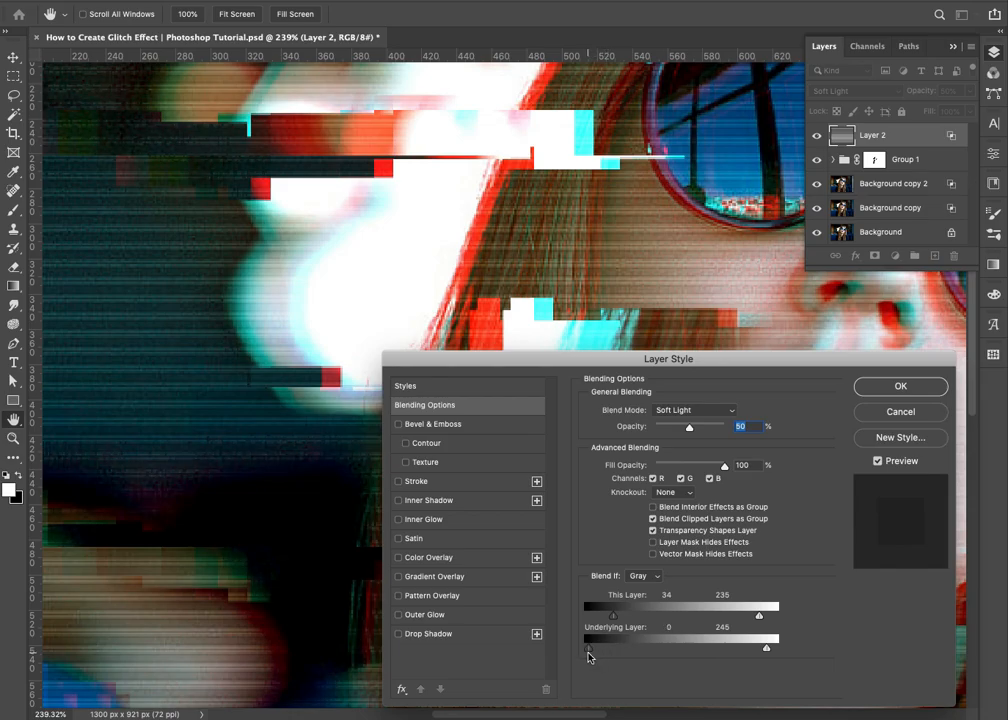
pyautogui.press('Return')
# Examine the scan lines and glitch strips on the portrait close up and at full view, with the interface temporarily hidden
pyautogui.hotkey('ctrl', '1')
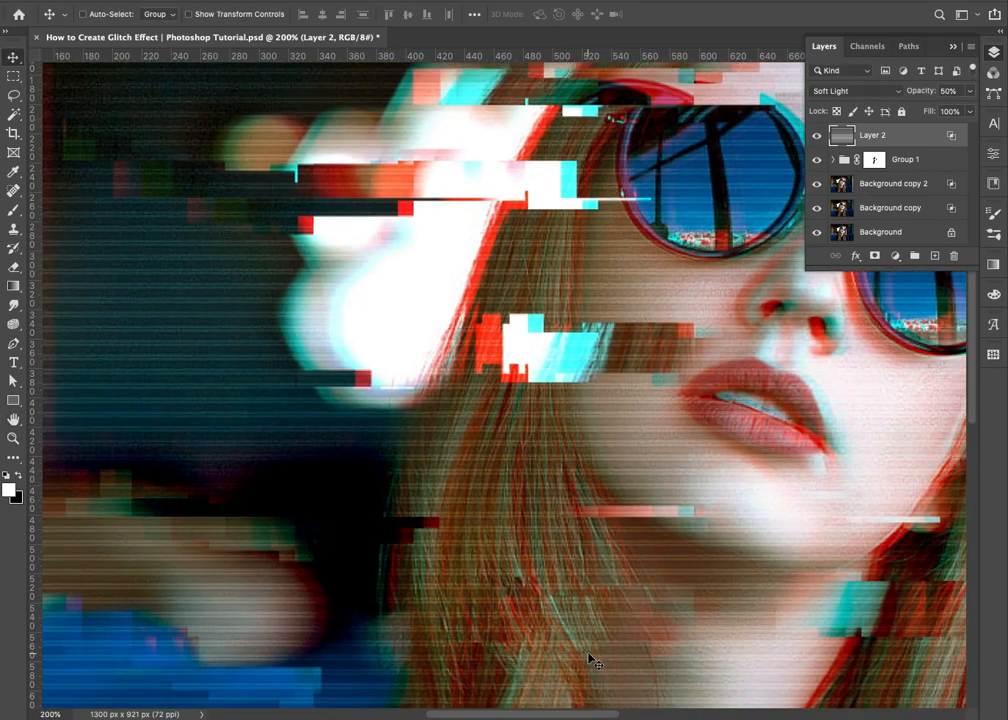
pyautogui.press('Tab')
pyautogui.hotkey('ctrl', '+')
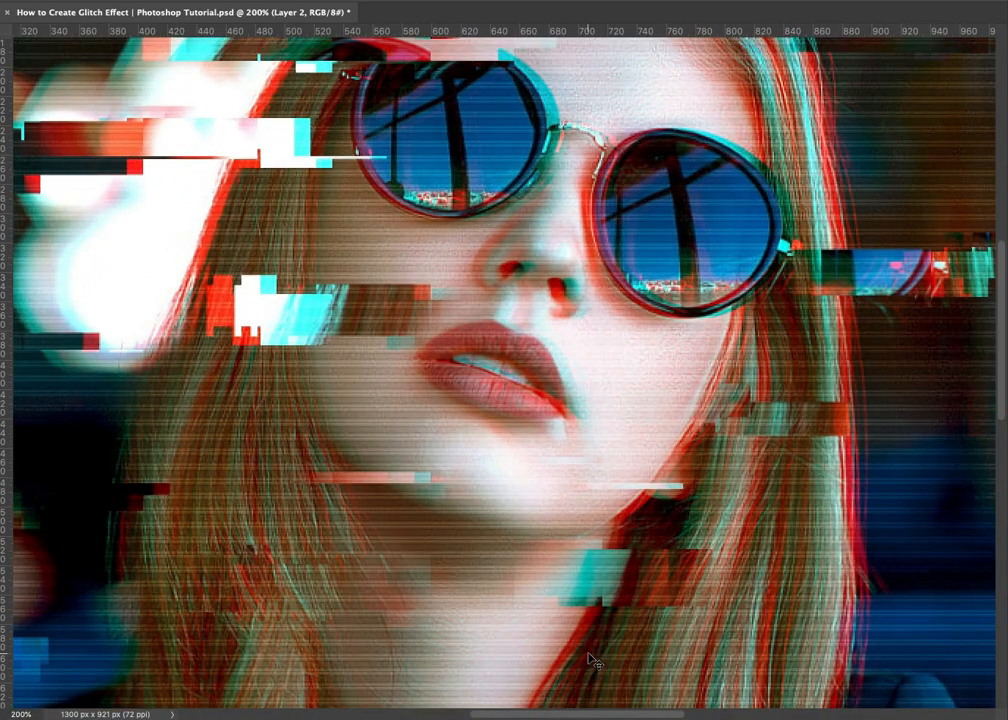
pyautogui.hotkey('ctrl', '-')
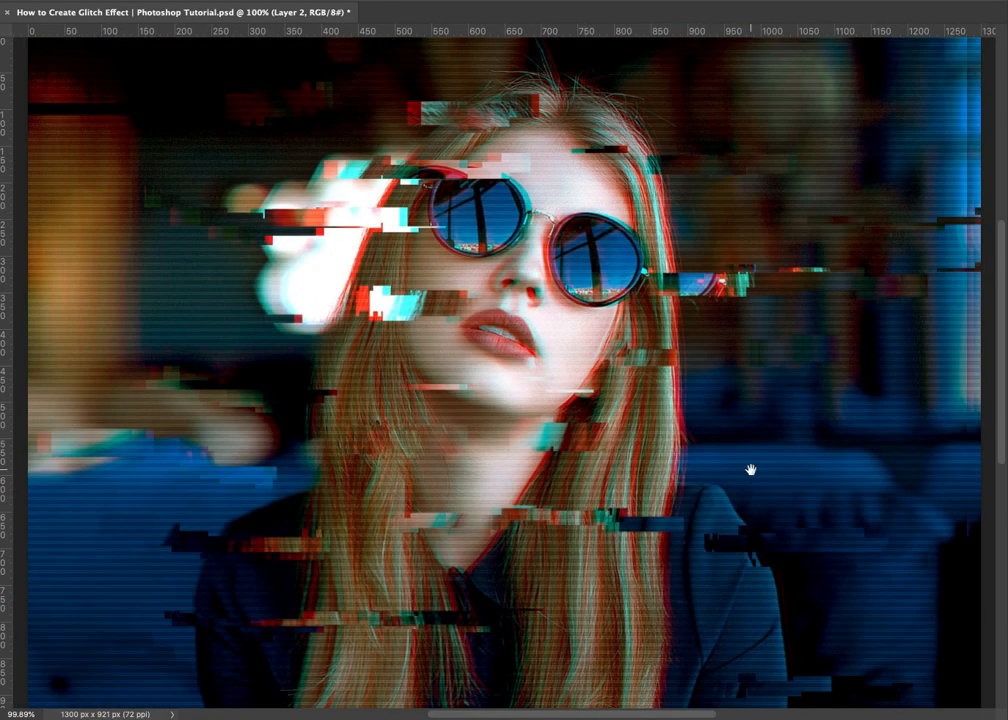
pyautogui.hotkey('ctrl', '+')
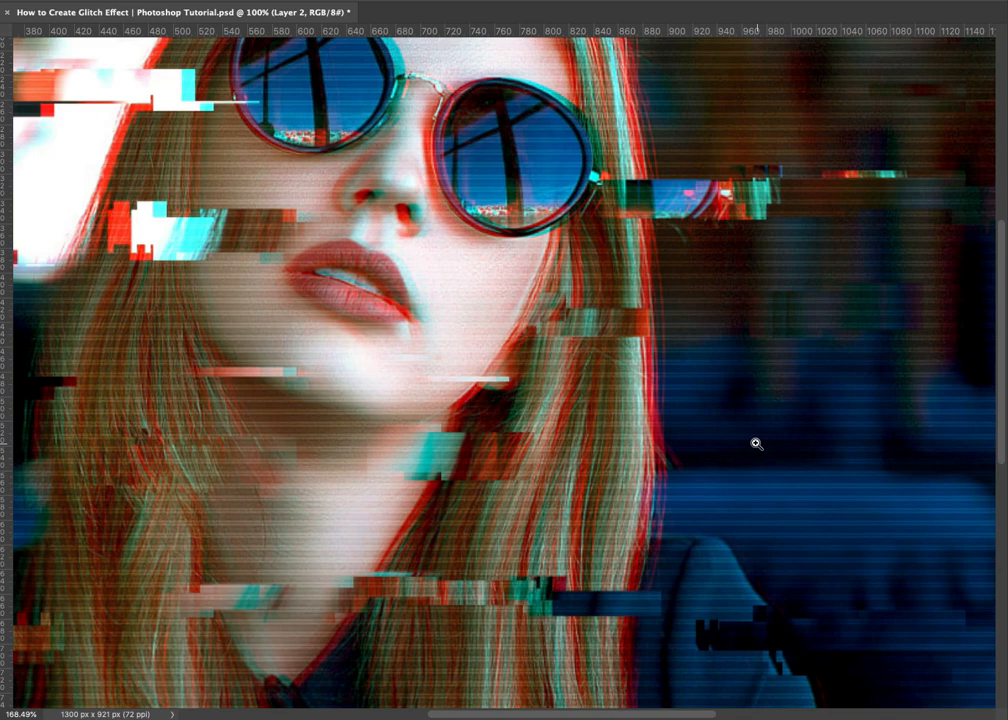
pyautogui.hotkey('ctrl', '-')
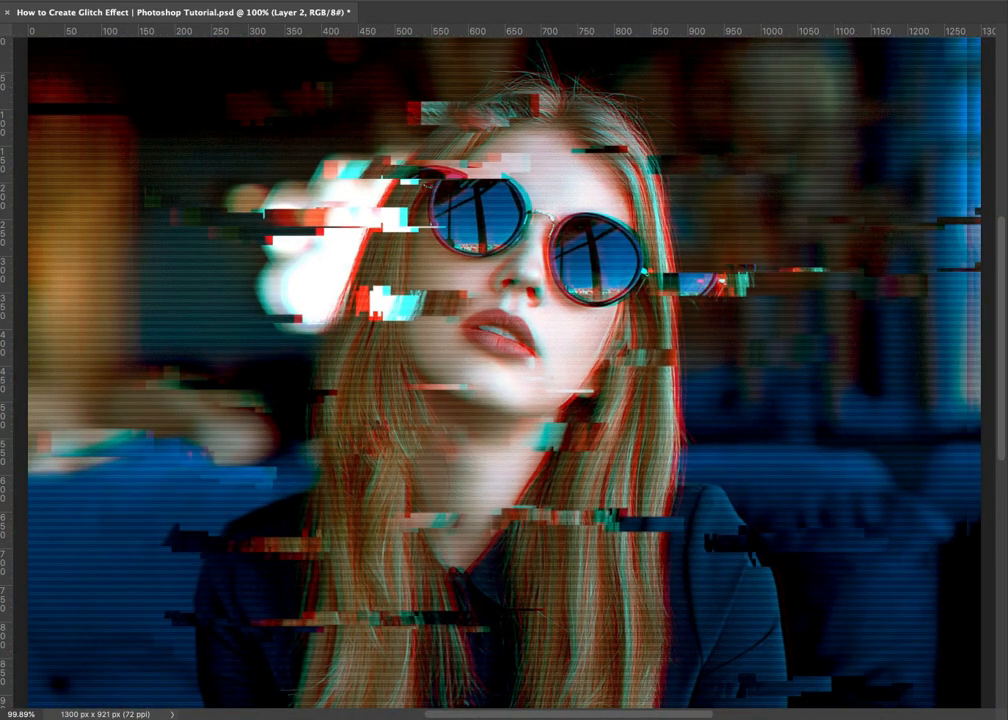
pyautogui.press('Tab')
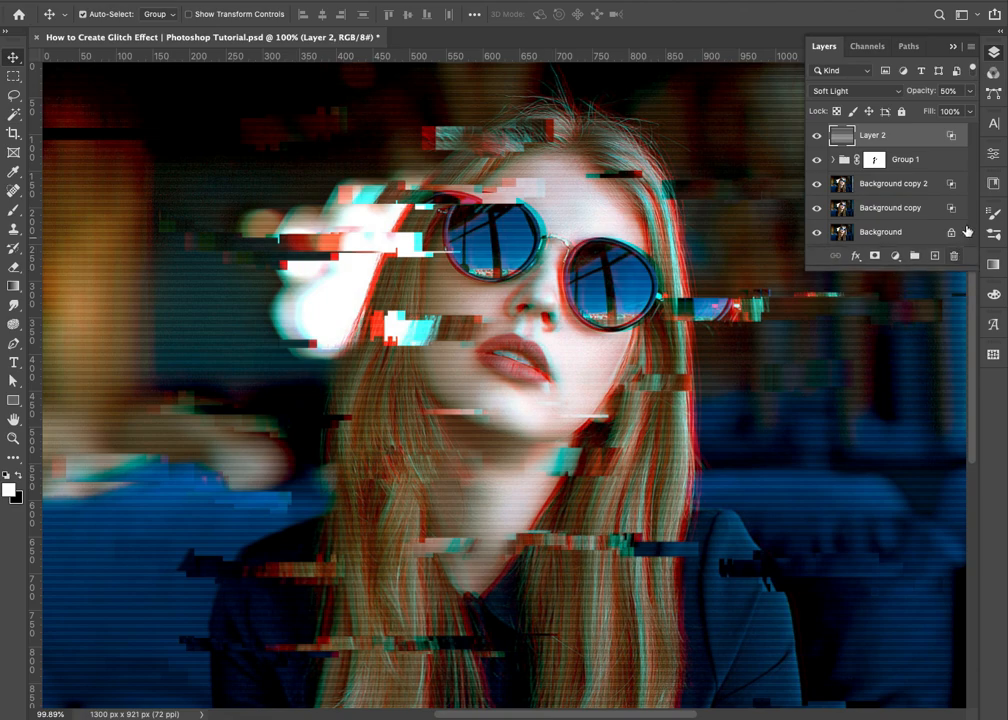
pyautogui.click(954, 48)
pyautogui.hotkey('ctrl', '0')
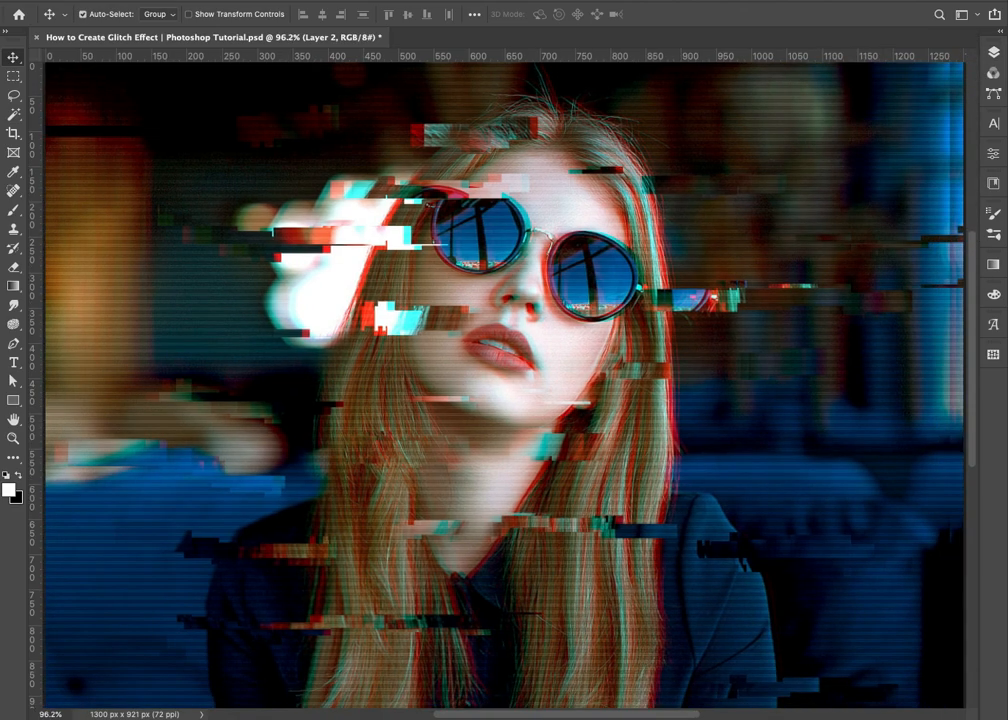